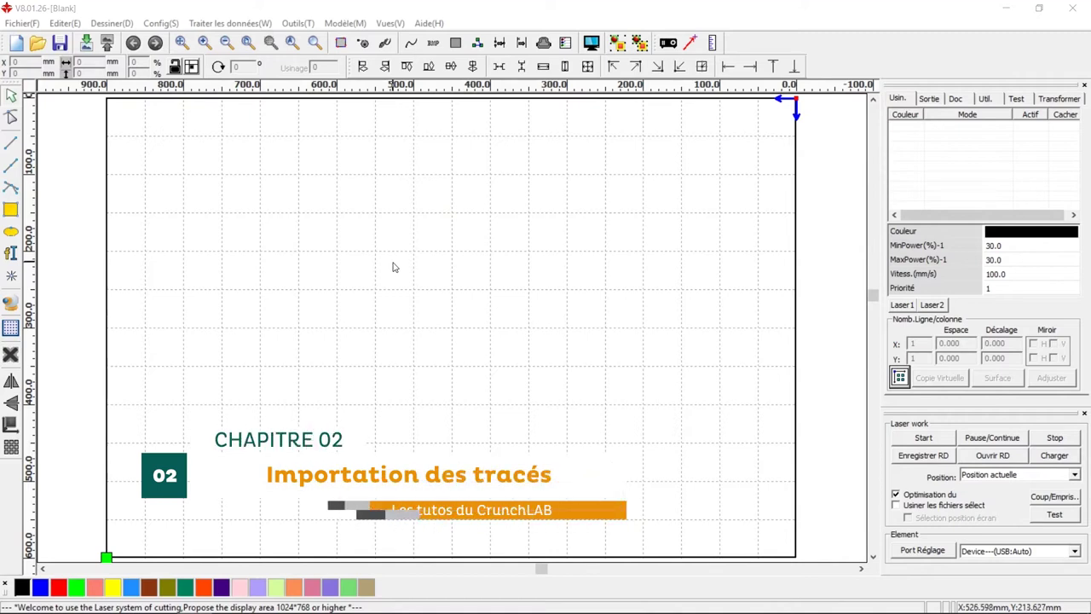
# Import LOGOCRUNCHLAB-QUADRI.dxf from the CrunchLab folder into the blank work area
pyautogui.click(33, 26)
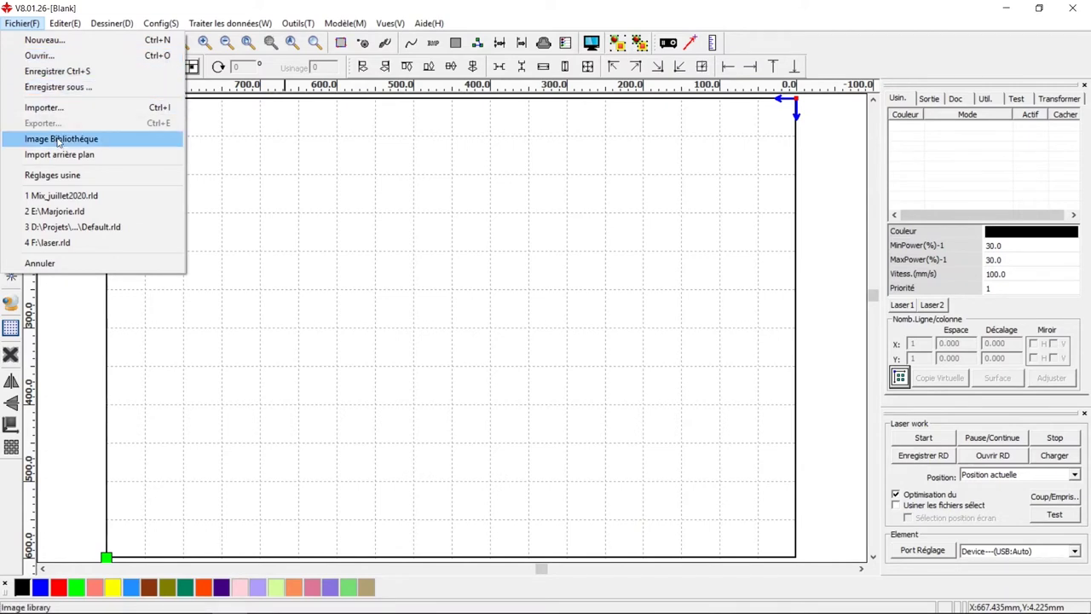
pyautogui.click(53, 108)
pyautogui.scroll(-1, 452, 282)
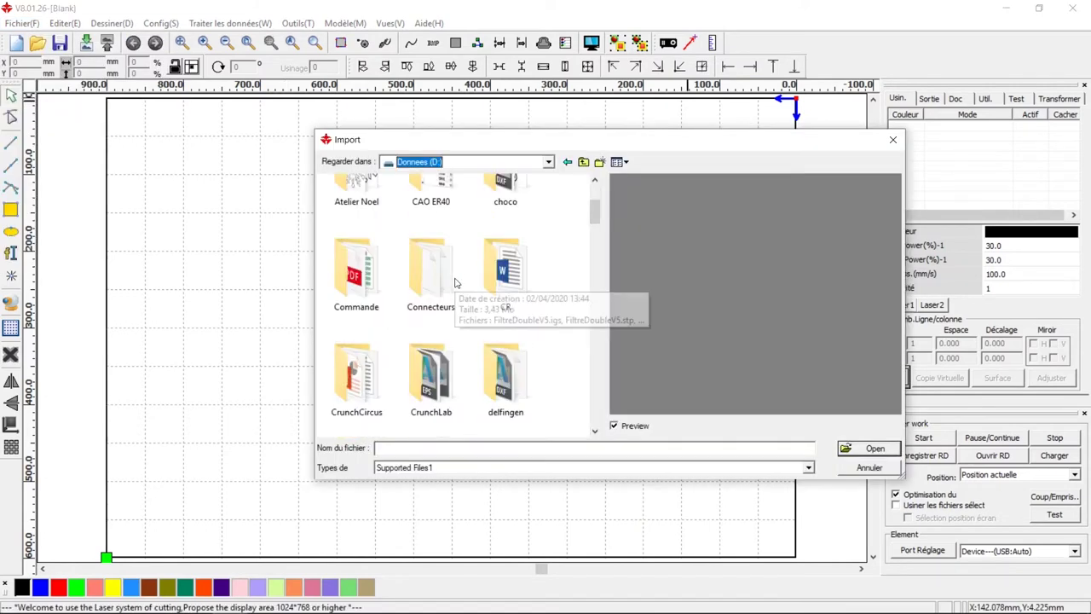
pyautogui.doubleClick(429, 374)
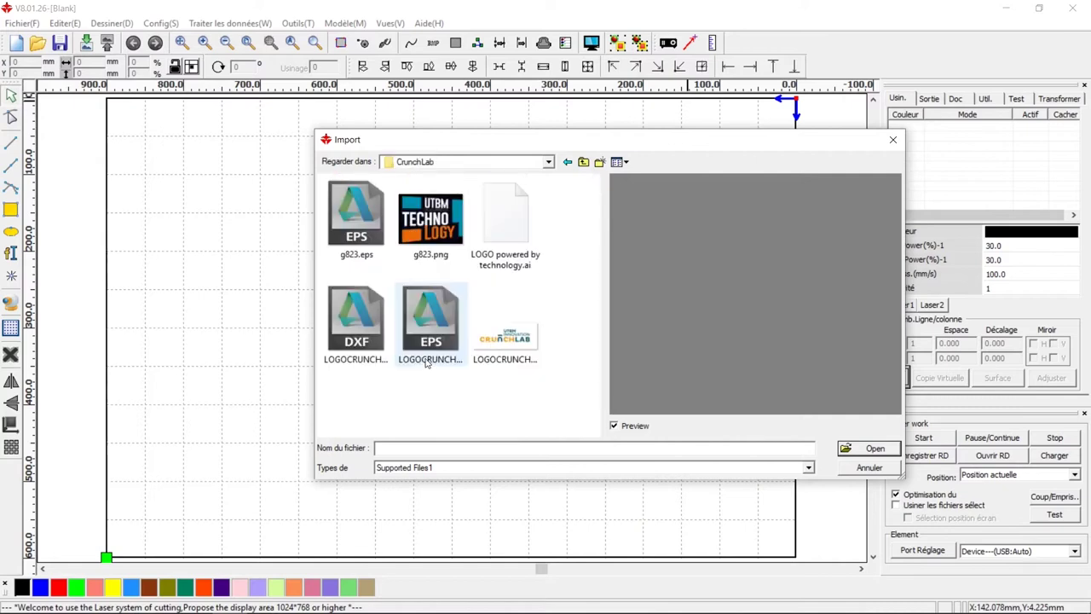
pyautogui.click(338, 325)
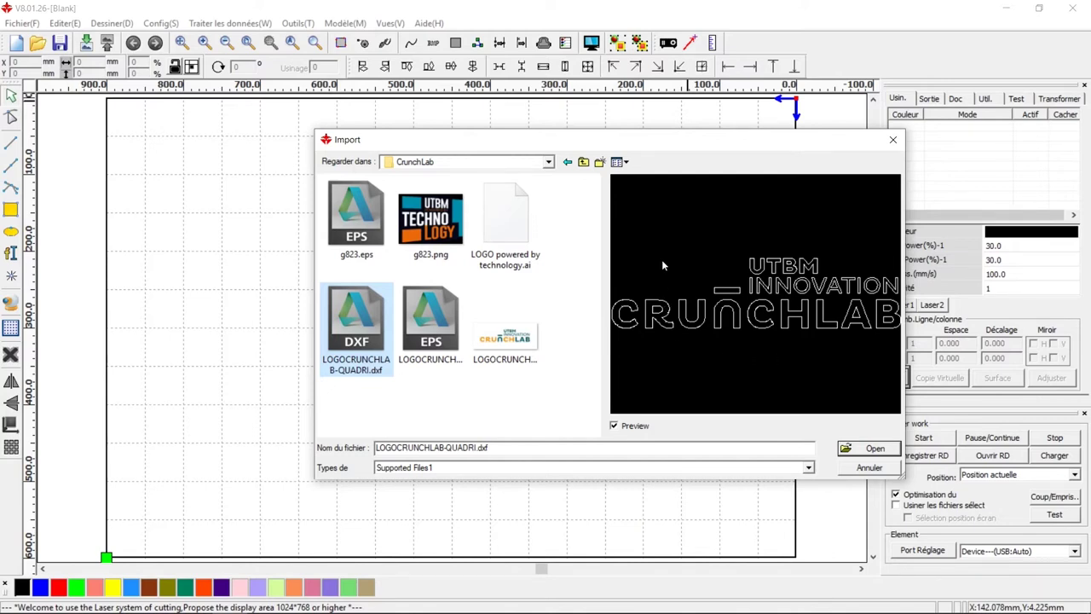
pyautogui.click(865, 450)
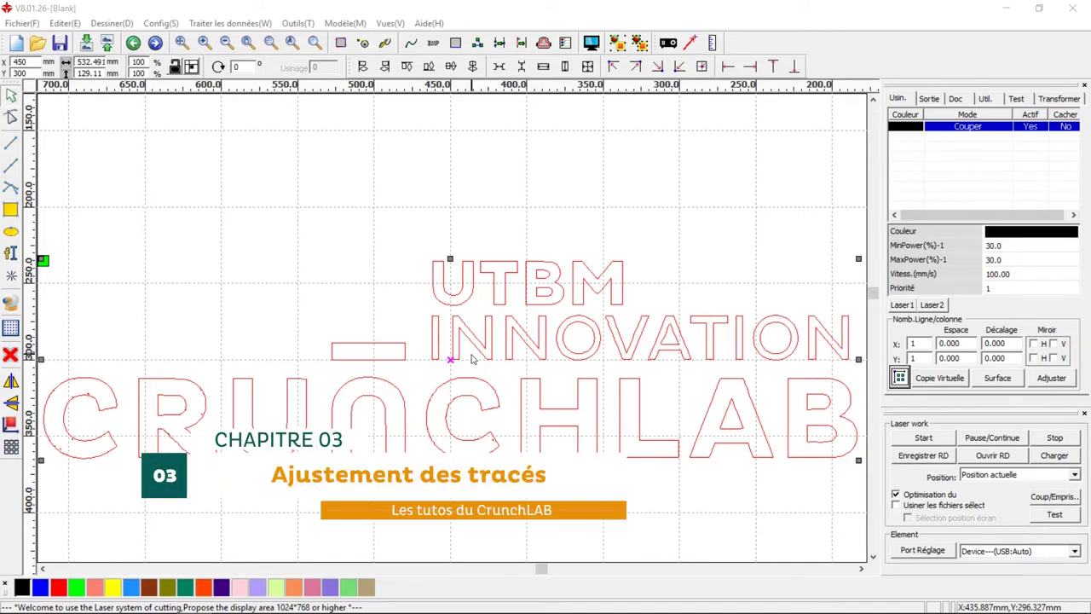
# Scale the imported logo proportionally to a width of 80 mm
pyautogui.scroll(-2, 473, 359)
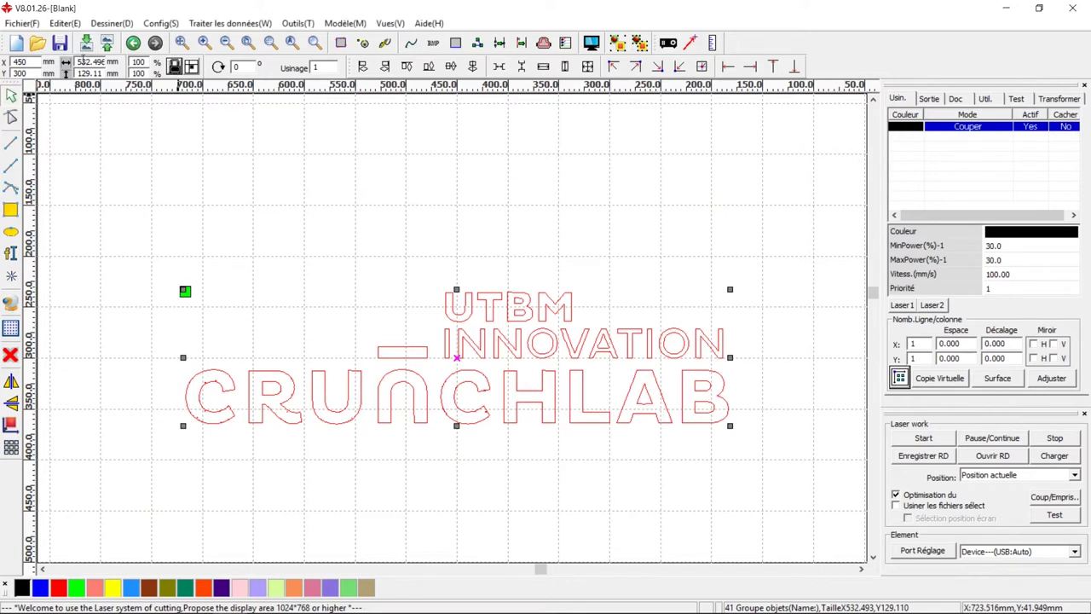
pyautogui.moveTo(78, 62); pyautogui.dragTo(118, 61)
pyautogui.press('BackSpace')
pyautogui.write('80')
pyautogui.press('Return')
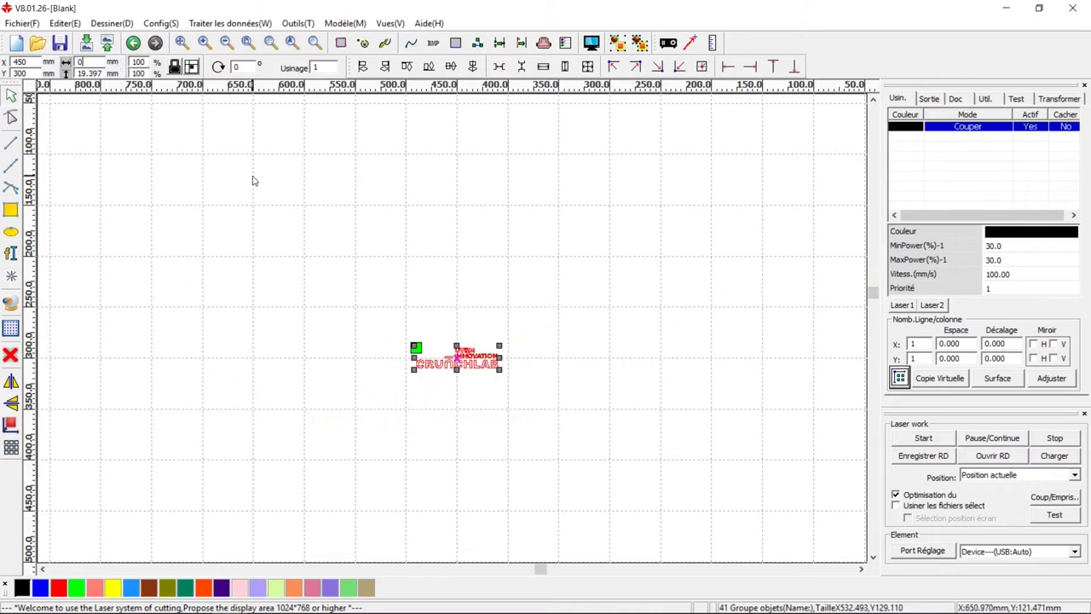
# Draw a rectangle about 90 mm wide and 27 mm high around the whole logo
pyautogui.scroll(2, 451, 388)
pyautogui.scroll(2, 460, 392)
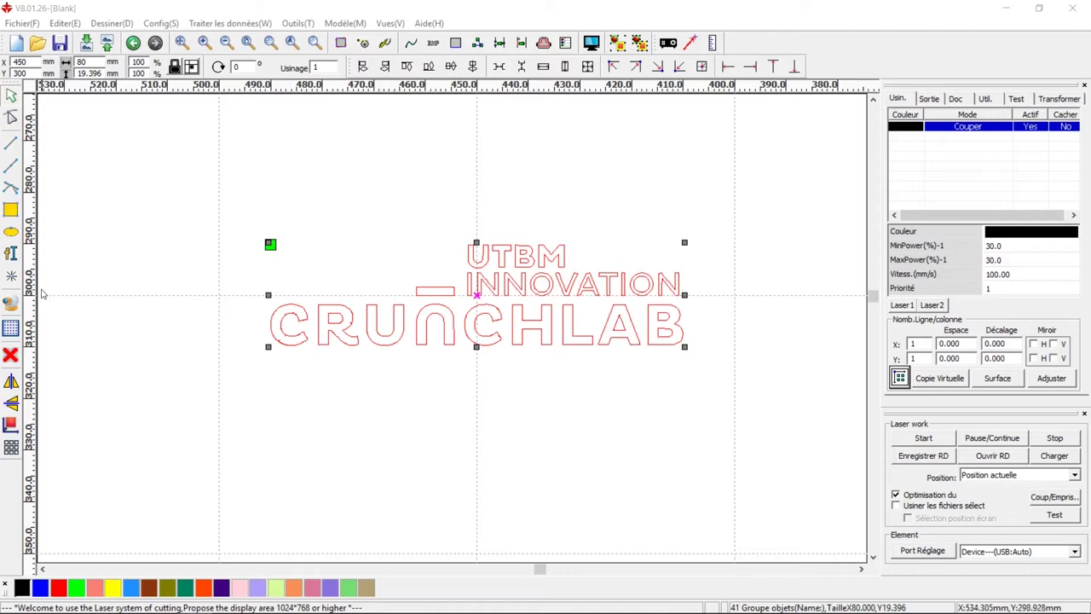
pyautogui.click(10, 234)
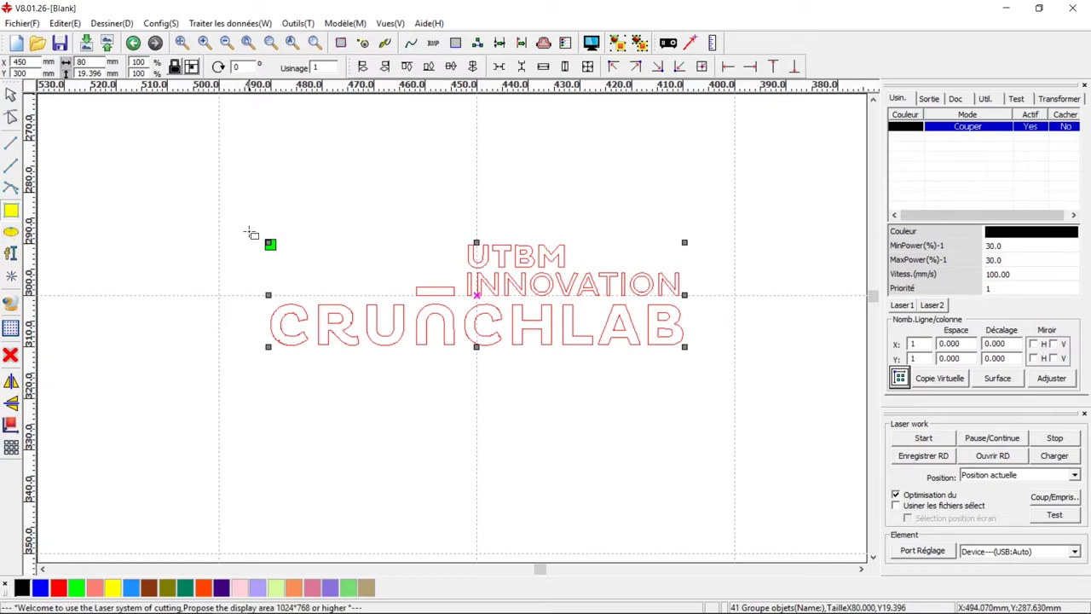
pyautogui.moveTo(260, 236); pyautogui.dragTo(726, 380)
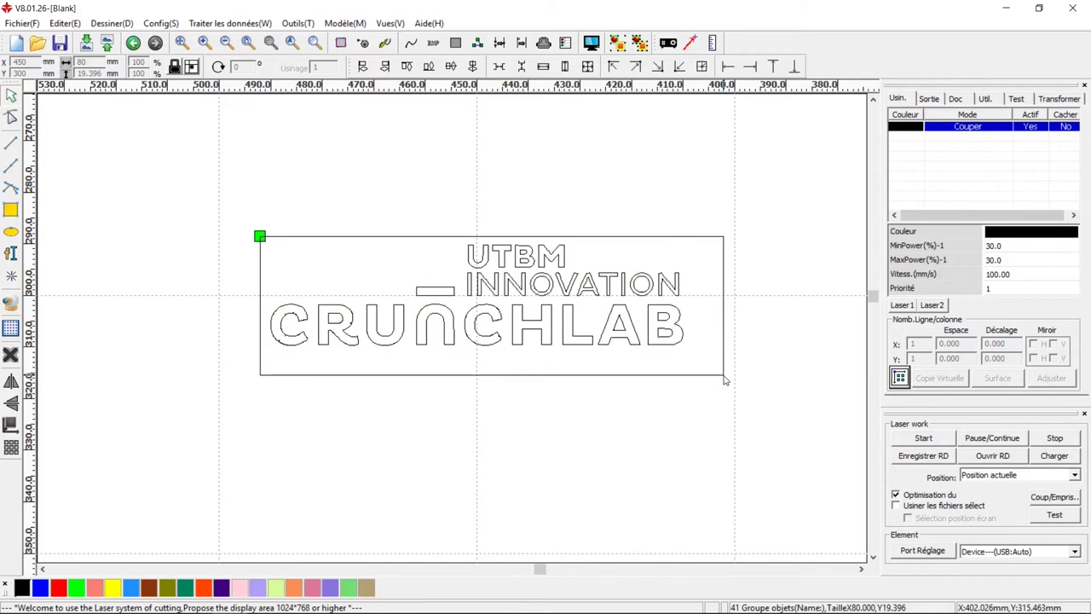
pyautogui.press('alt')
pyautogui.press('alt')
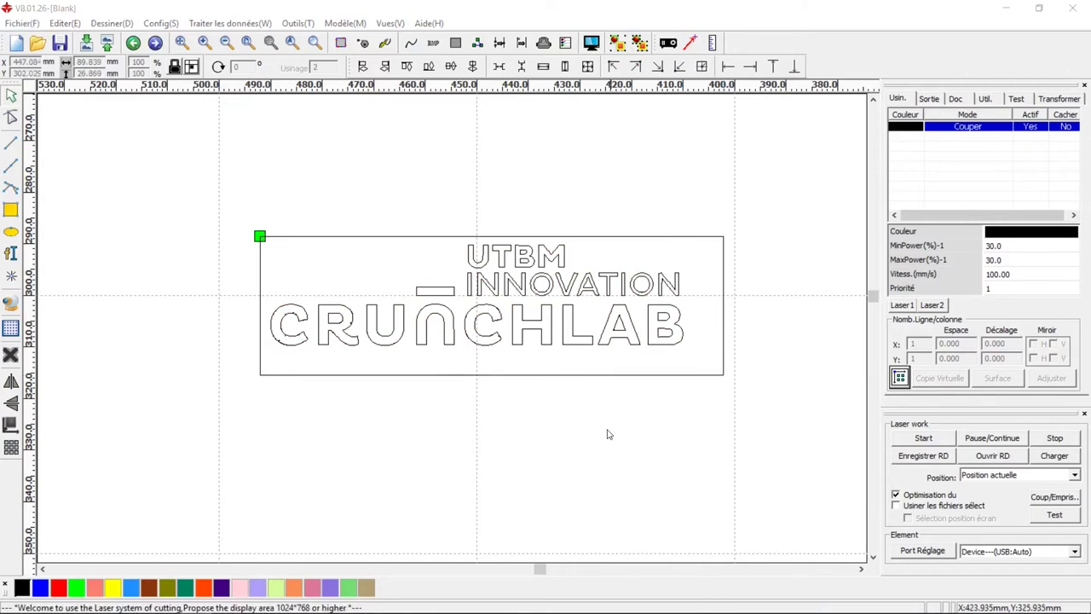
# Unlock the proportions and resize the rectangle around the logo to 100 mm wide and 25 mm high
pyautogui.click(723, 366)
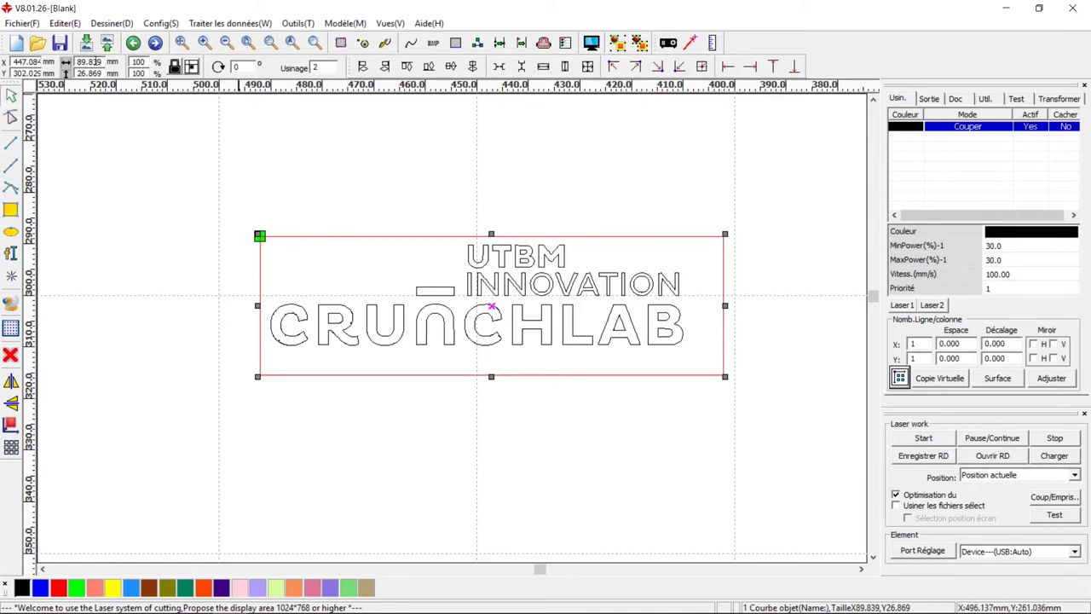
pyautogui.click(174, 67)
pyautogui.moveTo(79, 62); pyautogui.dragTo(103, 62)
pyautogui.write('100')
pyautogui.press('Return')
pyautogui.doubleClick(81, 73)
pyautogui.write('25')
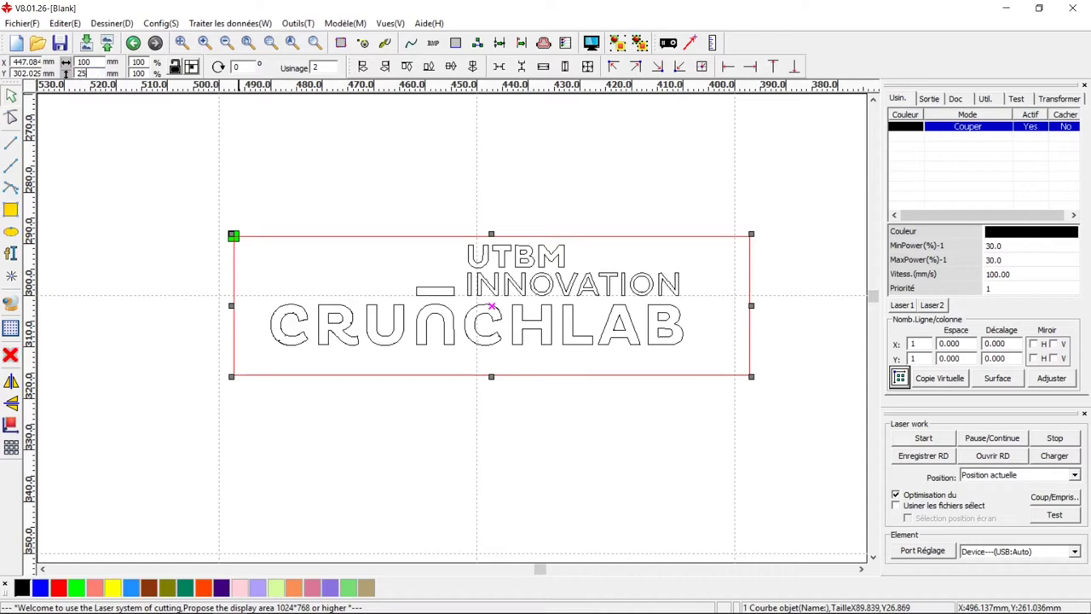
pyautogui.press('Return')
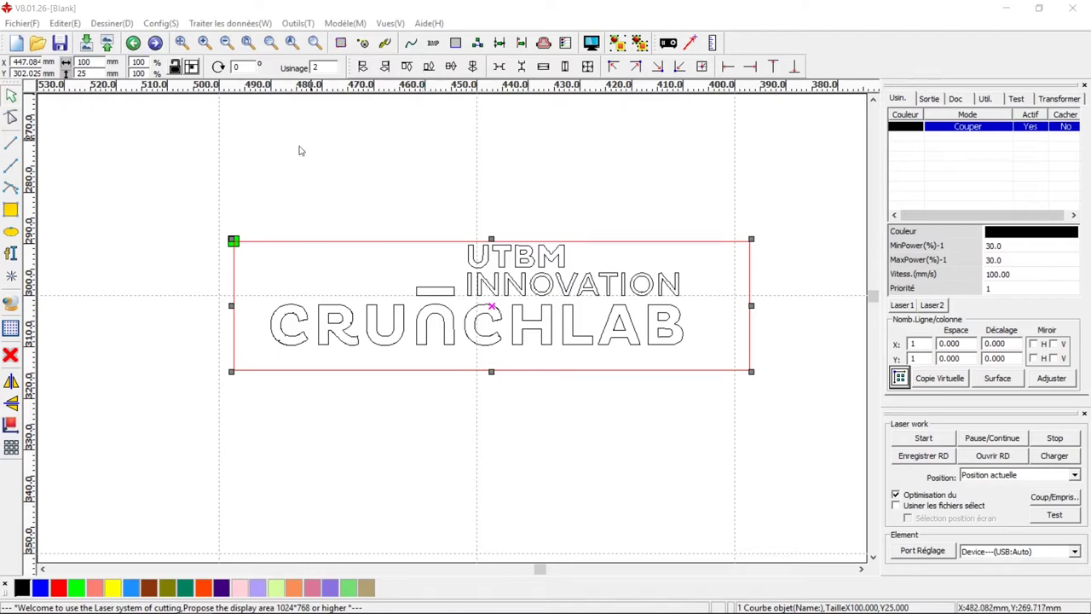
# Select the logo and the rectangle together and align their centres so the logo sits in the middle of the frame
pyautogui.moveTo(162, 161); pyautogui.dragTo(771, 414)
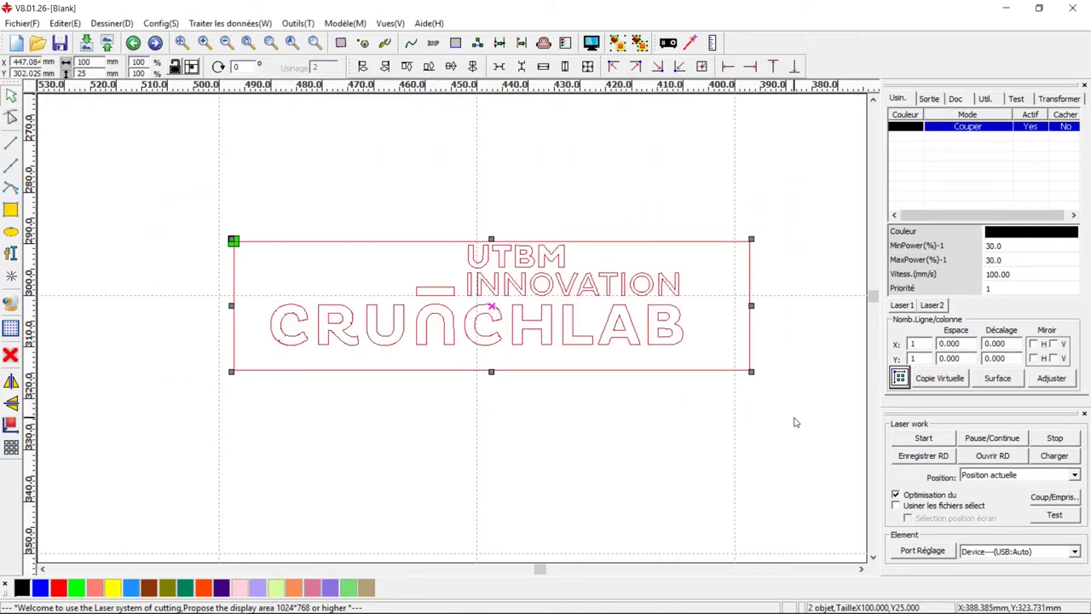
pyautogui.click(473, 67)
pyautogui.click(475, 67)
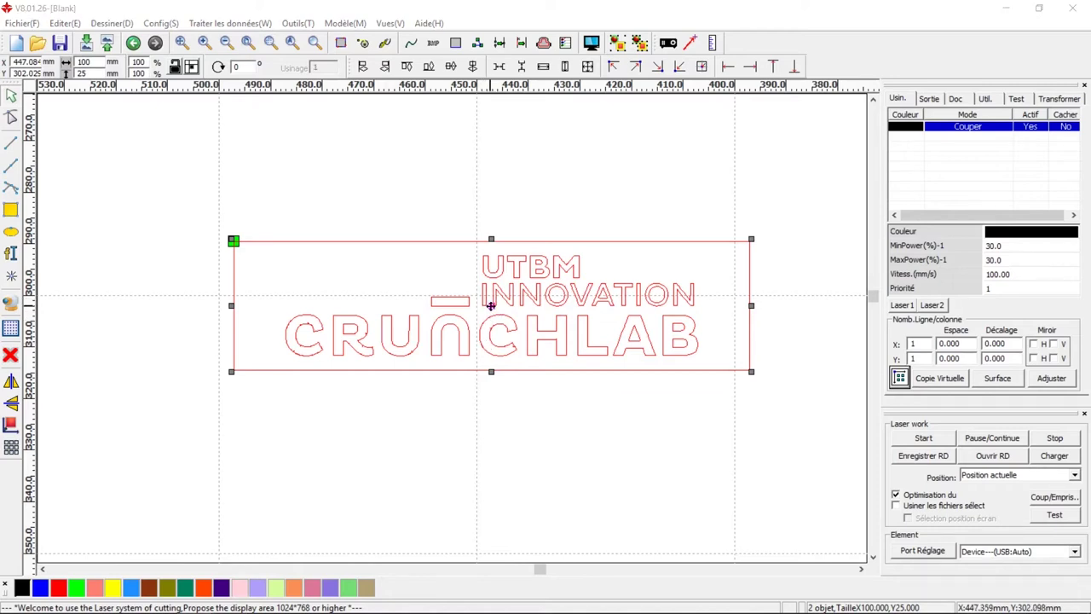
# Draw a small ellipse inside the rectangle's upper-right corner and set its width and height to 2.5 mm
pyautogui.click(9, 232)
pyautogui.moveTo(721, 248)
pyautogui.mouseDown()
pyautogui.moveTo(741, 271)
pyautogui.moveTo(733, 264)
pyautogui.mouseUp()
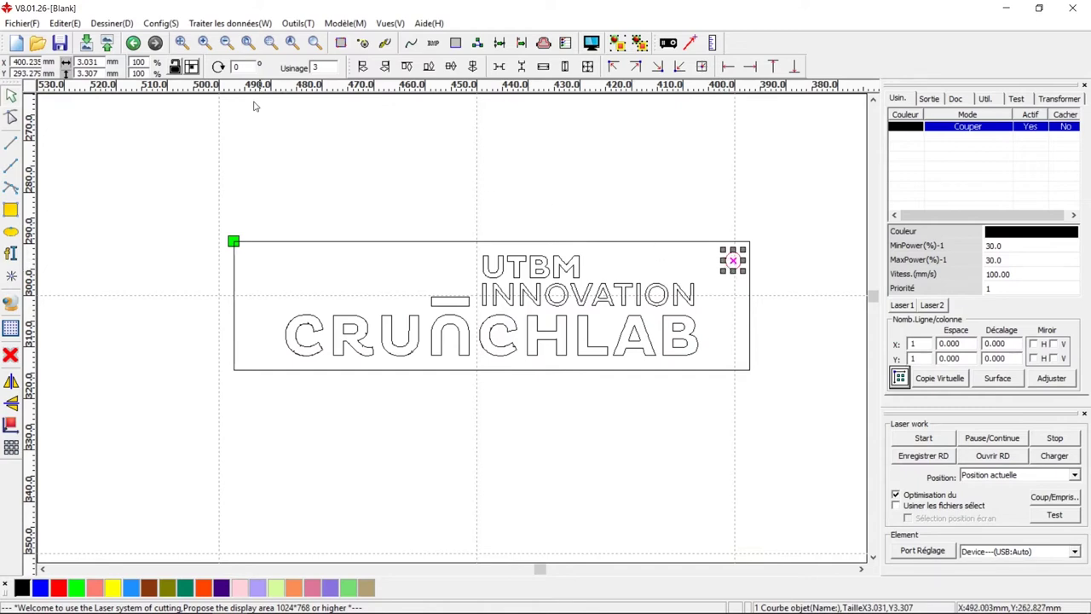
pyautogui.doubleClick(104, 63)
pyautogui.write('2.5')
pyautogui.doubleClick(99, 74)
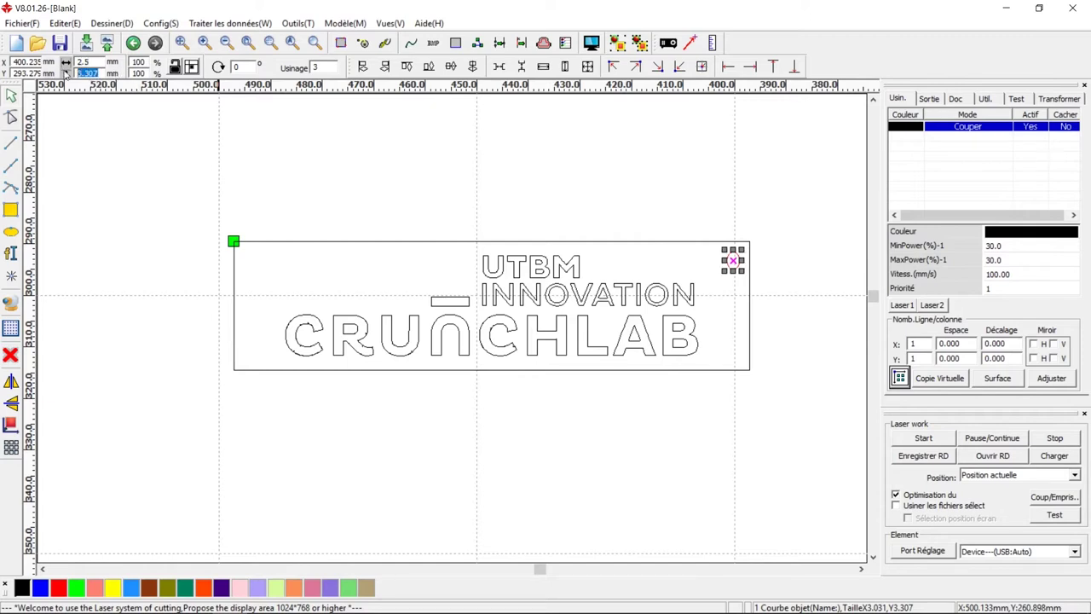
pyautogui.write('2.5')
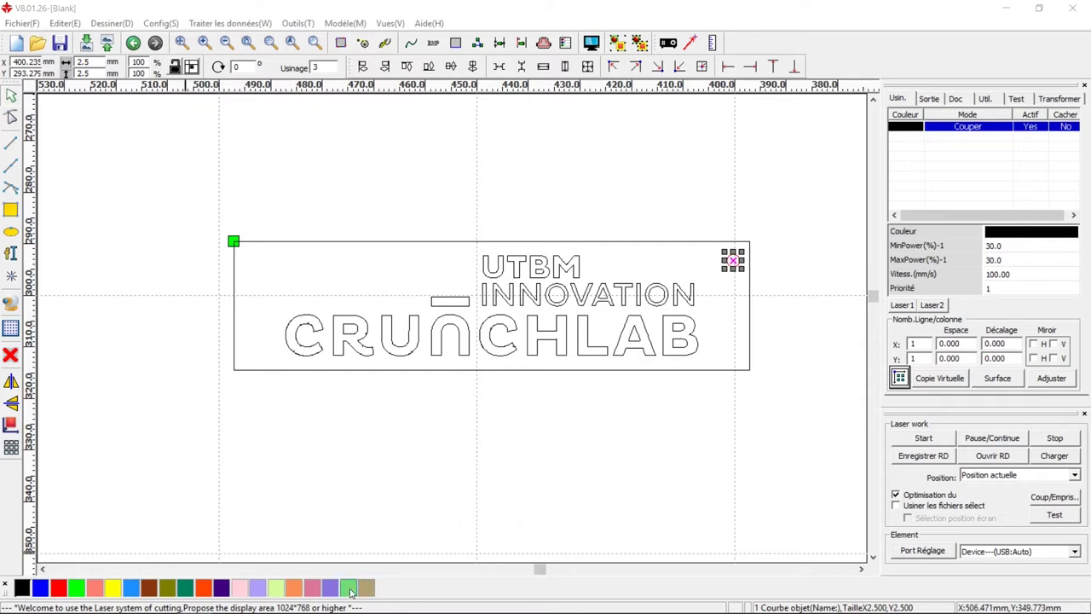
pyautogui.press('Escape')
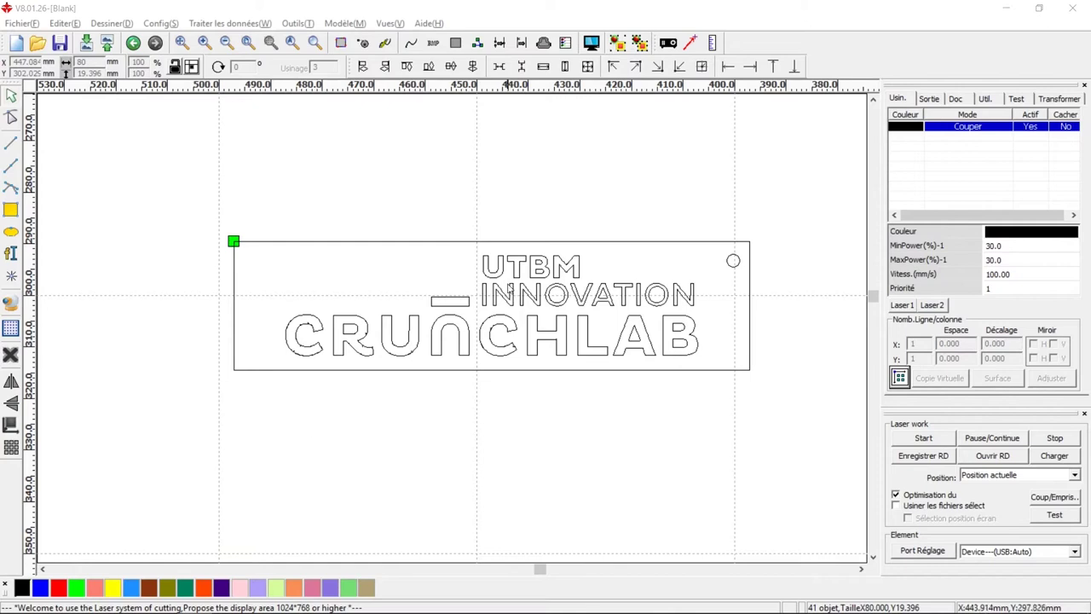
# Ungroup the logo and assign red to UTBM, the bar and CRUNCHLAB, excluding the outer rectangle
pyautogui.click(512, 293)
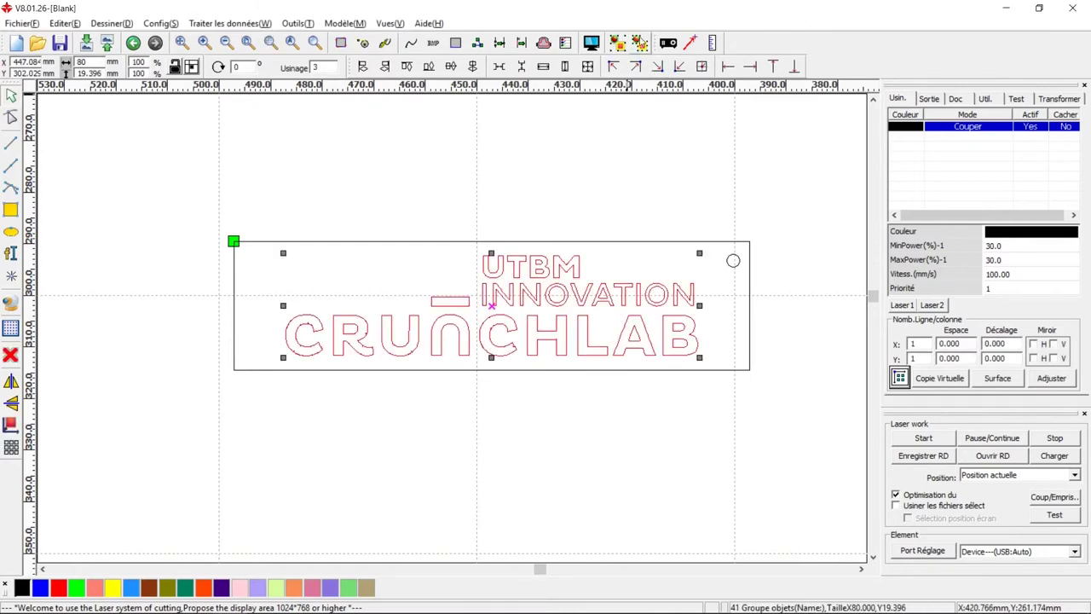
pyautogui.click(639, 42)
pyautogui.moveTo(460, 245); pyautogui.dragTo(598, 280)
pyautogui.moveTo(245, 299); pyautogui.dragTo(735, 407)
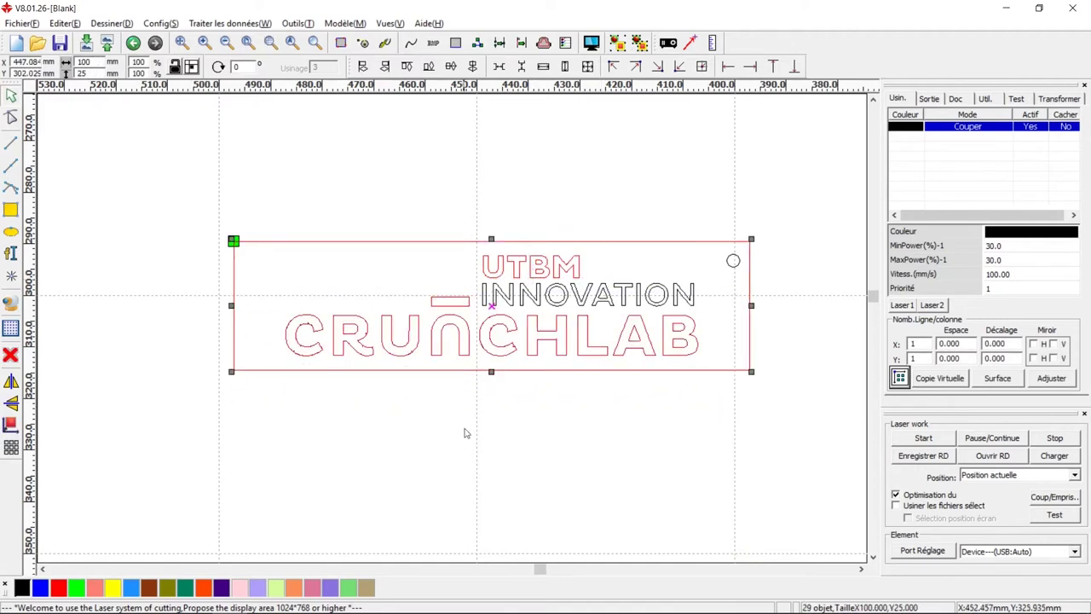
pyautogui.keyDown('ctrl'); pyautogui.click(367, 370); pyautogui.keyUp('ctrl')
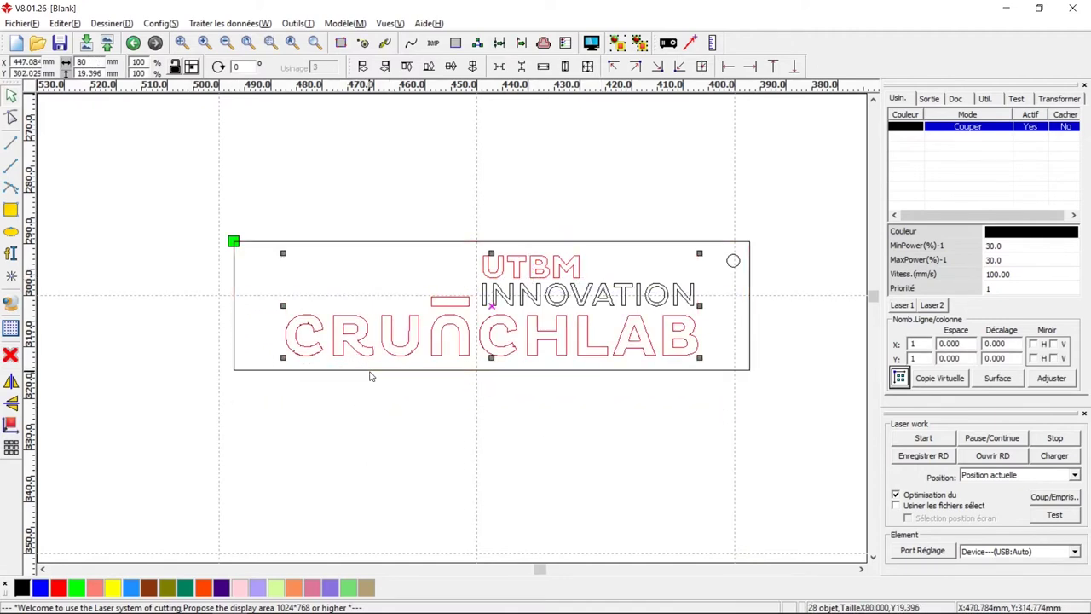
pyautogui.click(58, 588)
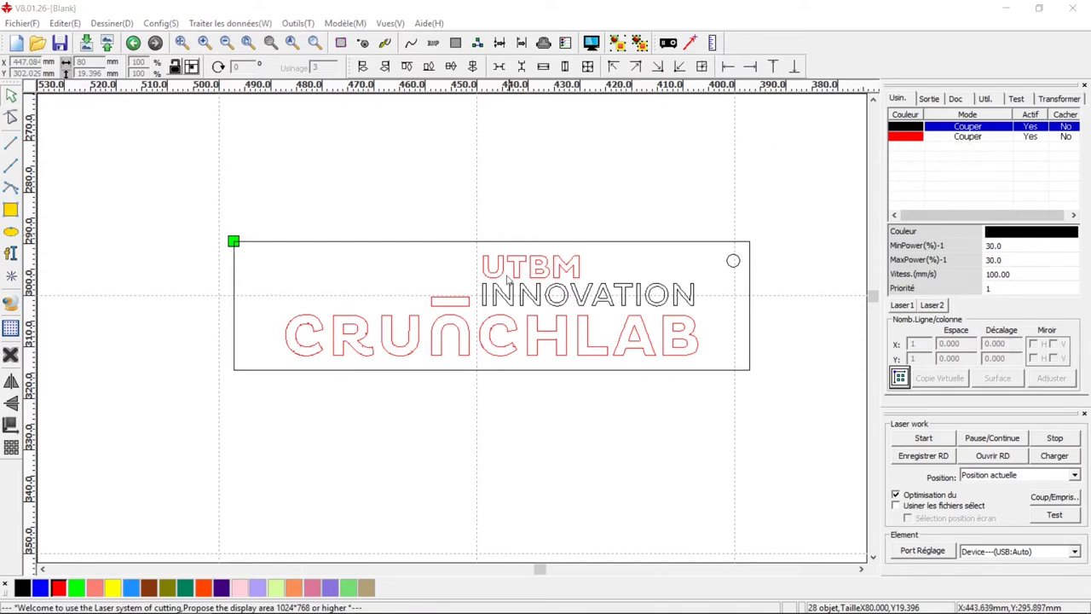
# Assign blue to all the letters of the word INNOVATION
pyautogui.moveTo(474, 282); pyautogui.dragTo(706, 320)
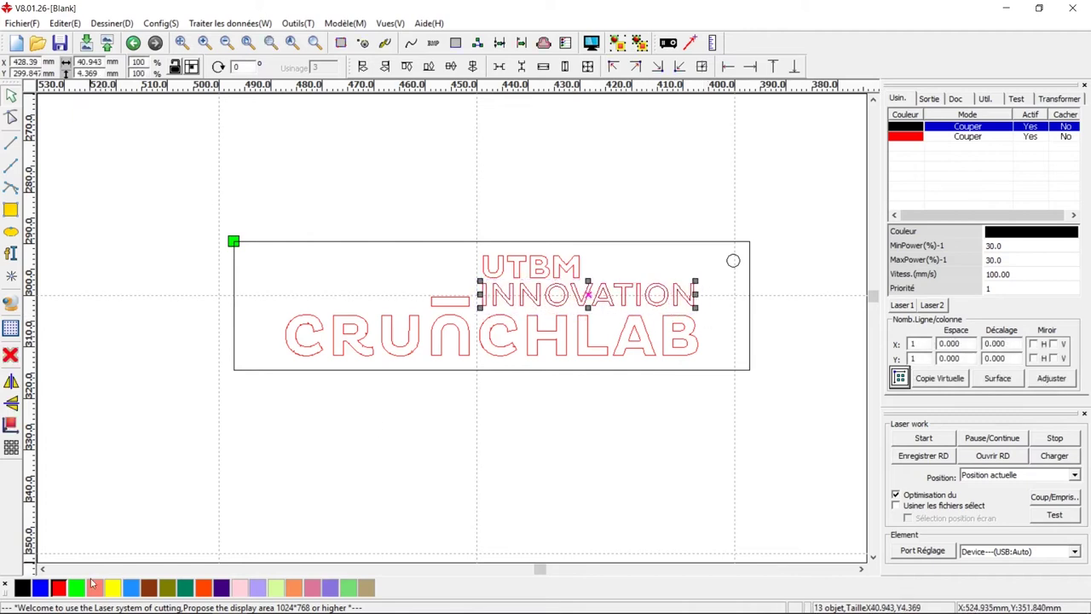
pyautogui.click(40, 587)
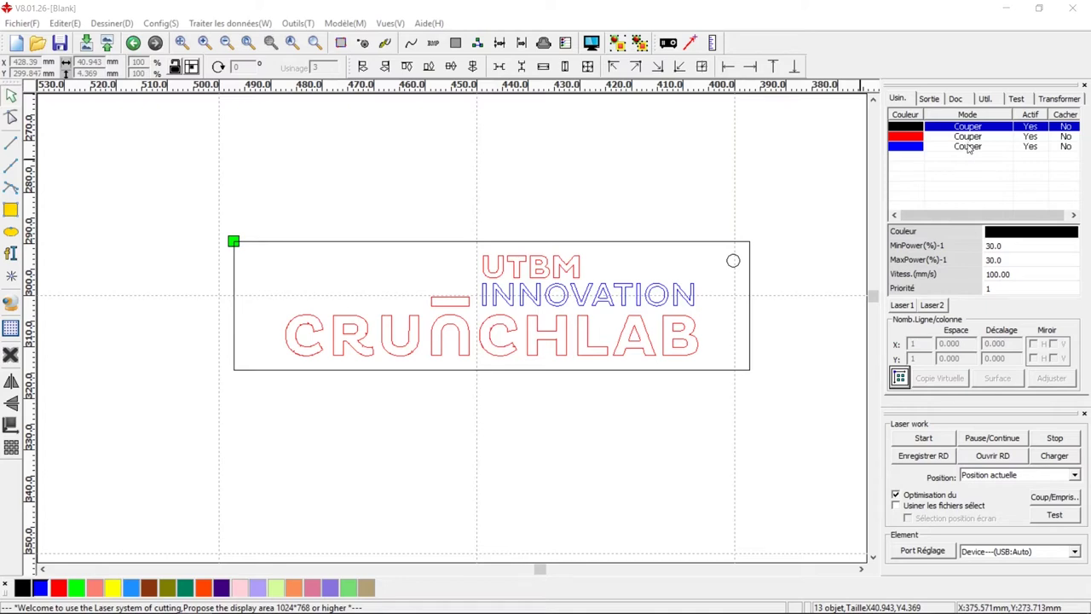
# Change the processing mode of both the red and the blue layers to Graver
pyautogui.doubleClick(968, 141)
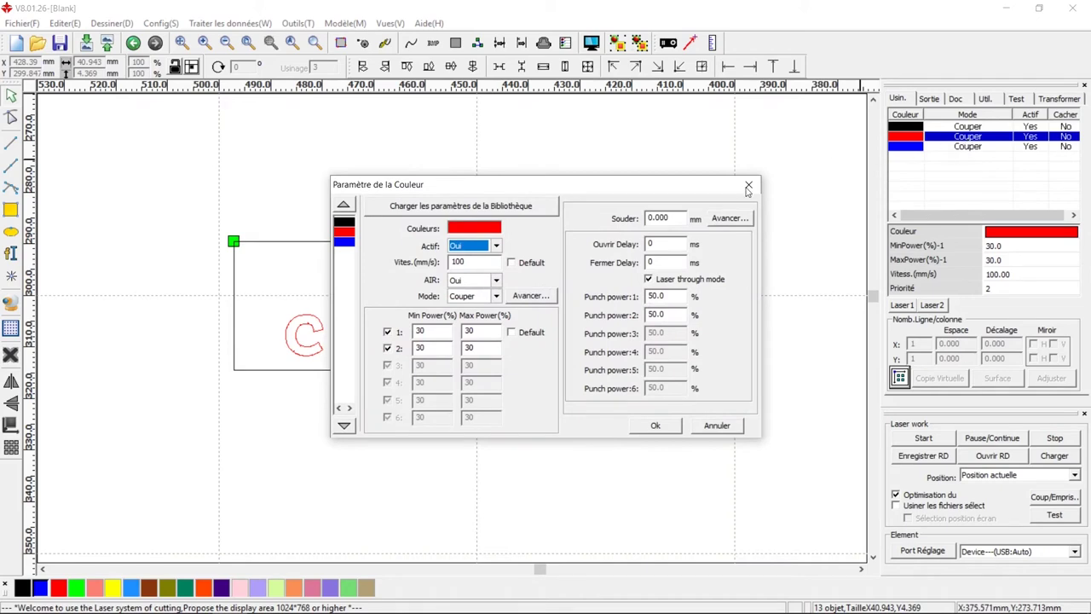
pyautogui.click(496, 298)
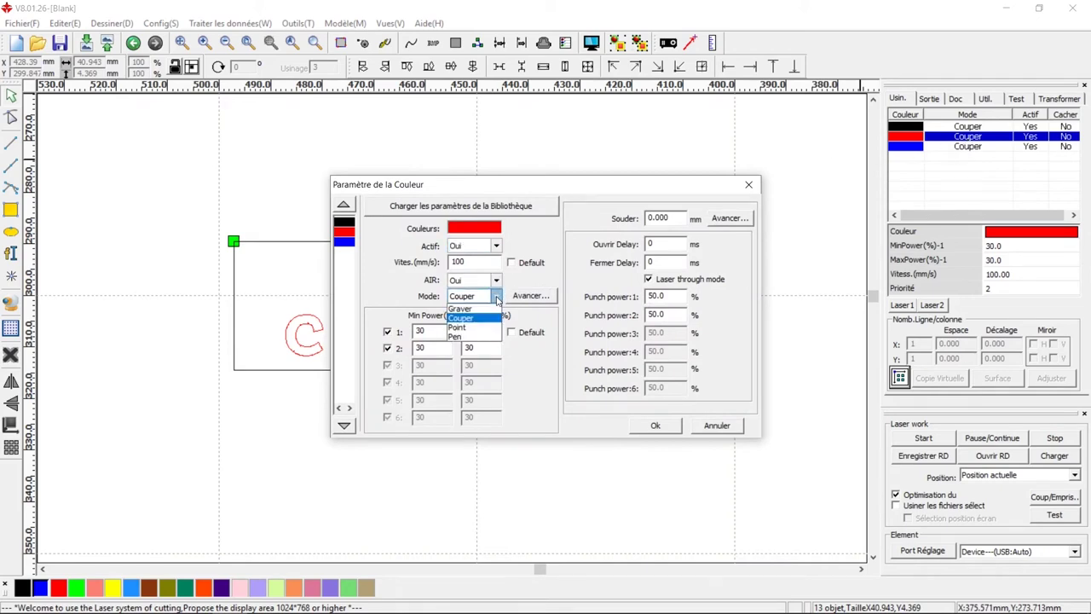
pyautogui.click(473, 309)
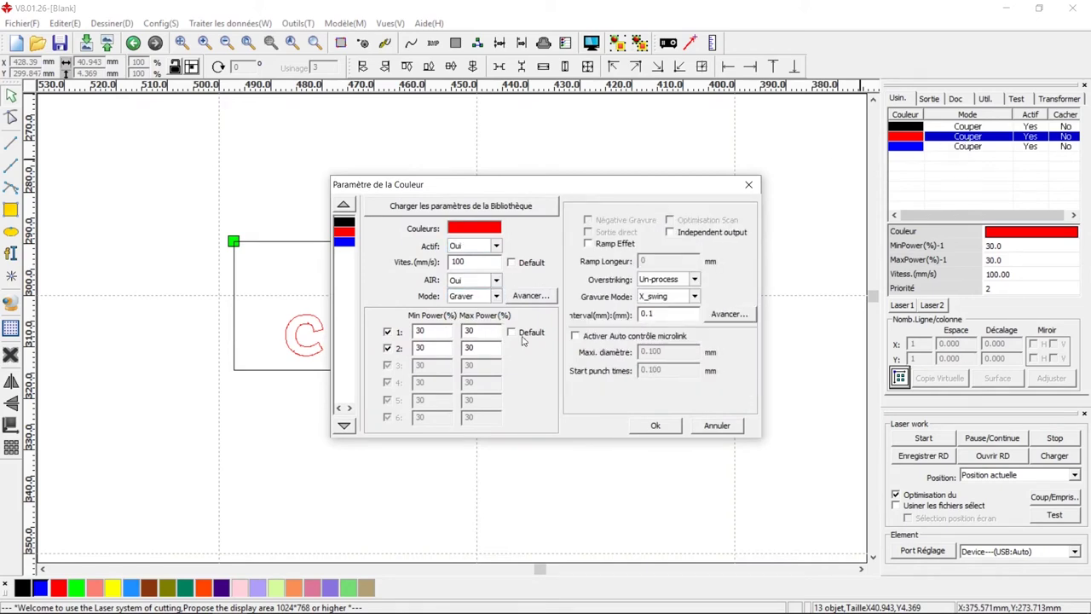
pyautogui.click(654, 425)
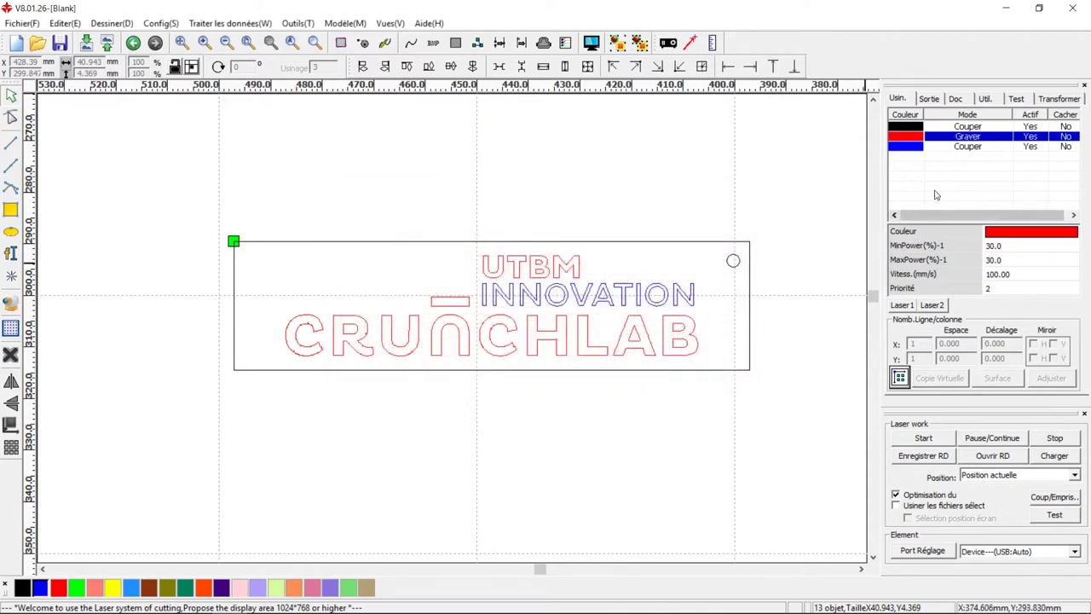
pyautogui.doubleClick(968, 146)
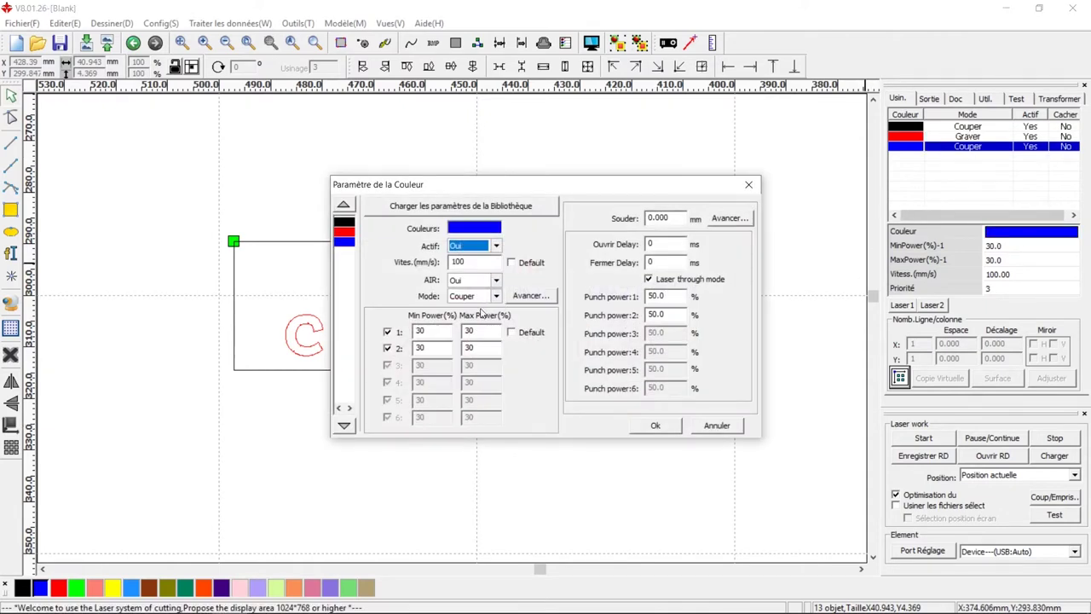
pyautogui.click(496, 295)
pyautogui.click(474, 310)
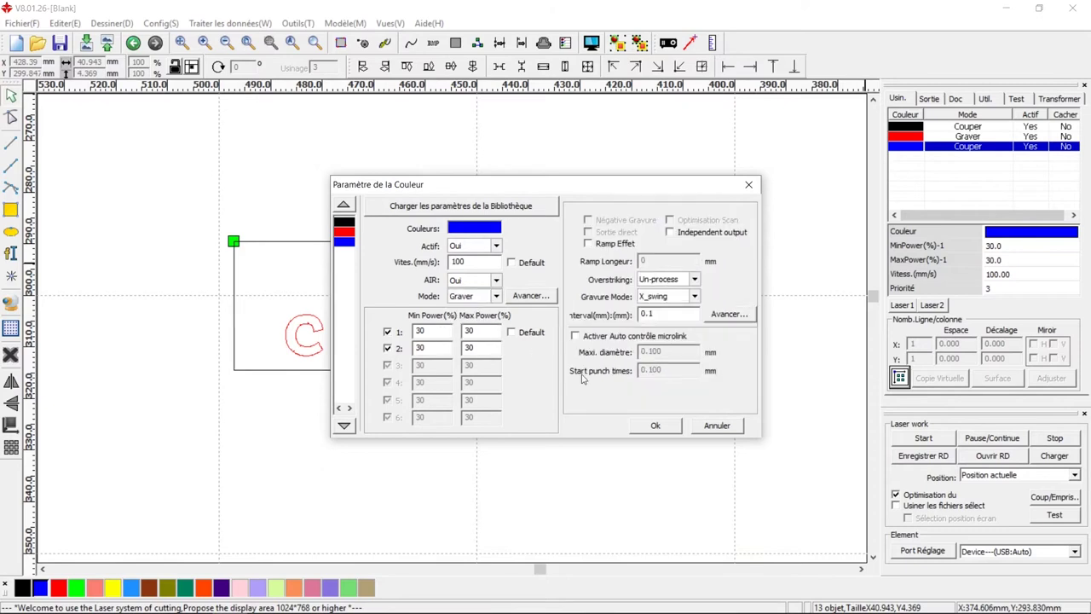
pyautogui.click(670, 428)
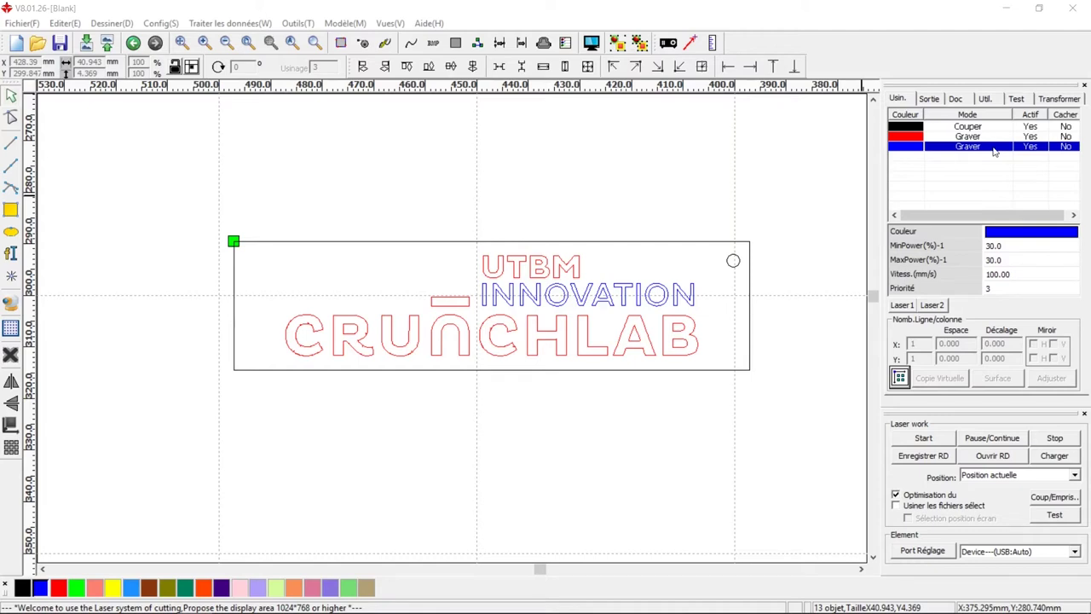
# Enable the fill display (Créer un remplissage) for the engraved shapes
pyautogui.click(162, 23)
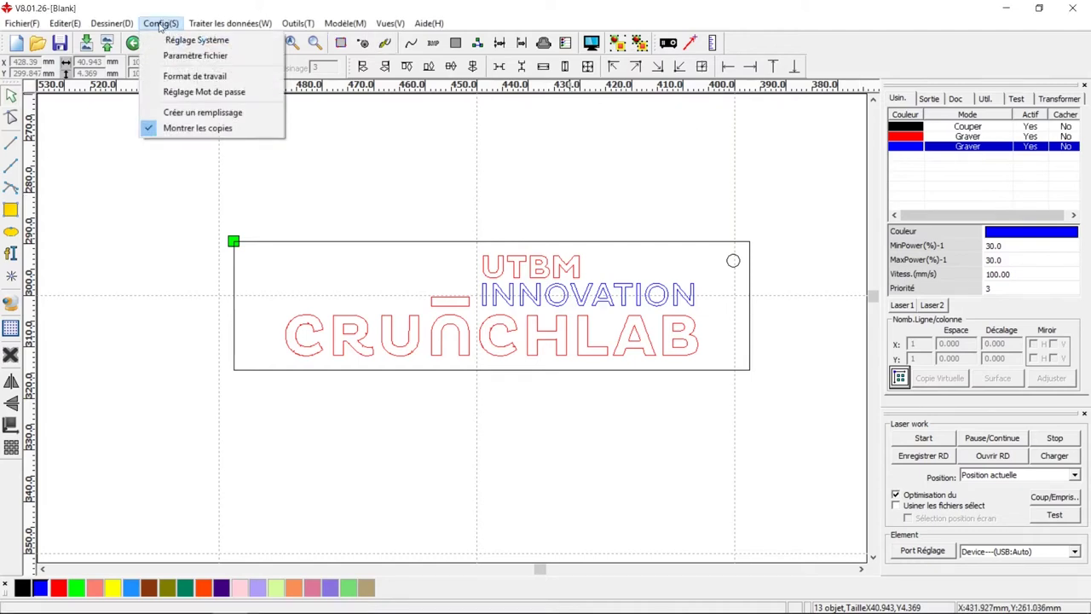
pyautogui.click(154, 116)
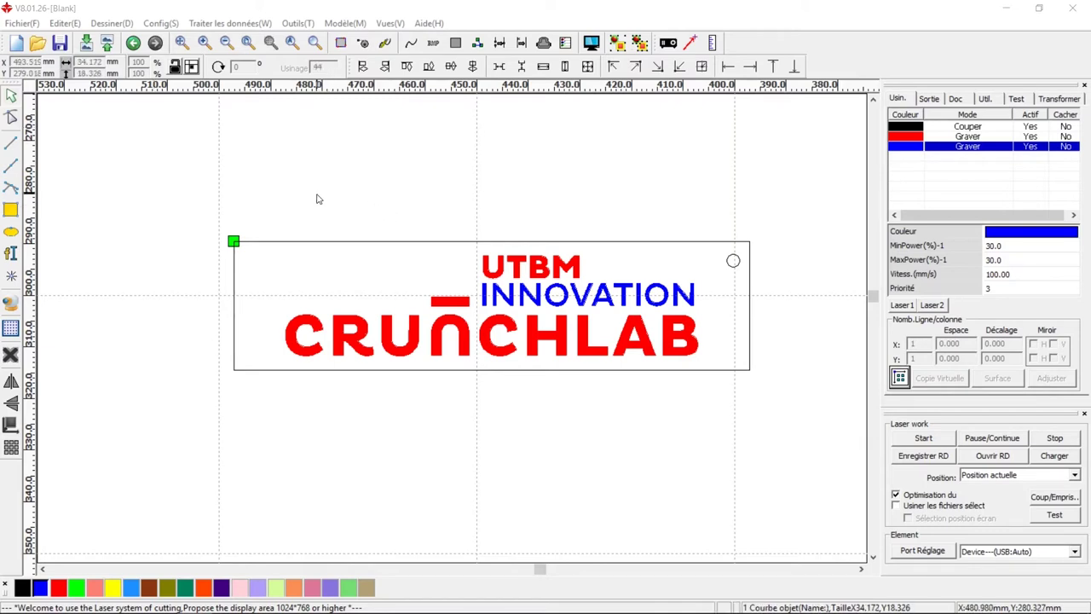
# Draw an open polyline of three segments above the logo's frame, leaving a gap between its two ends
pyautogui.click(10, 166)
pyautogui.moveTo(205, 144); pyautogui.dragTo(280, 147)
pyautogui.click(385, 172)
pyautogui.click(169, 263)
pyautogui.click(184, 172)
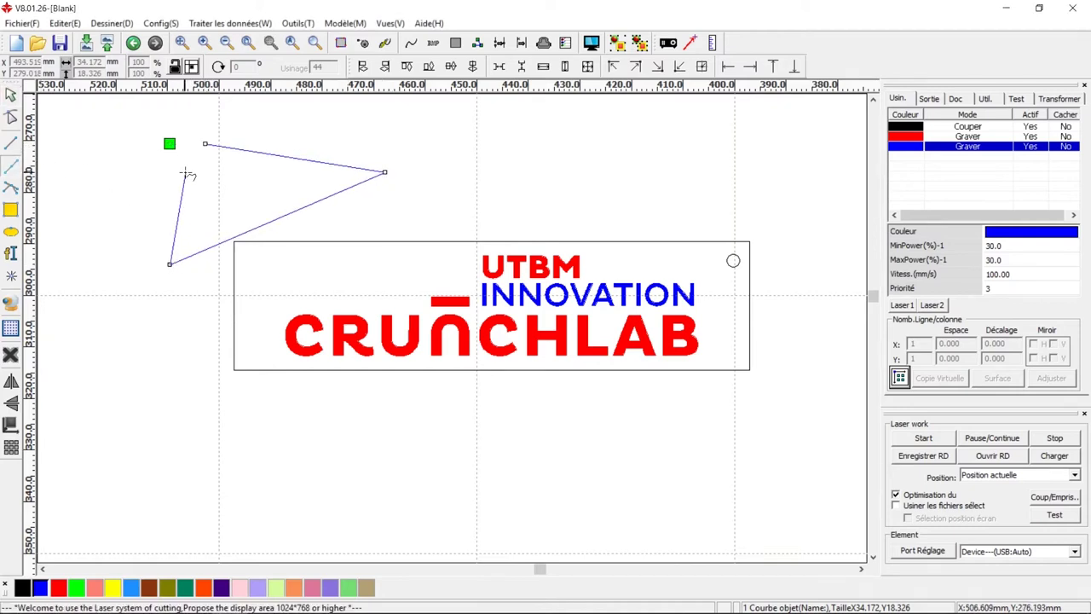
pyautogui.rightClick(195, 176)
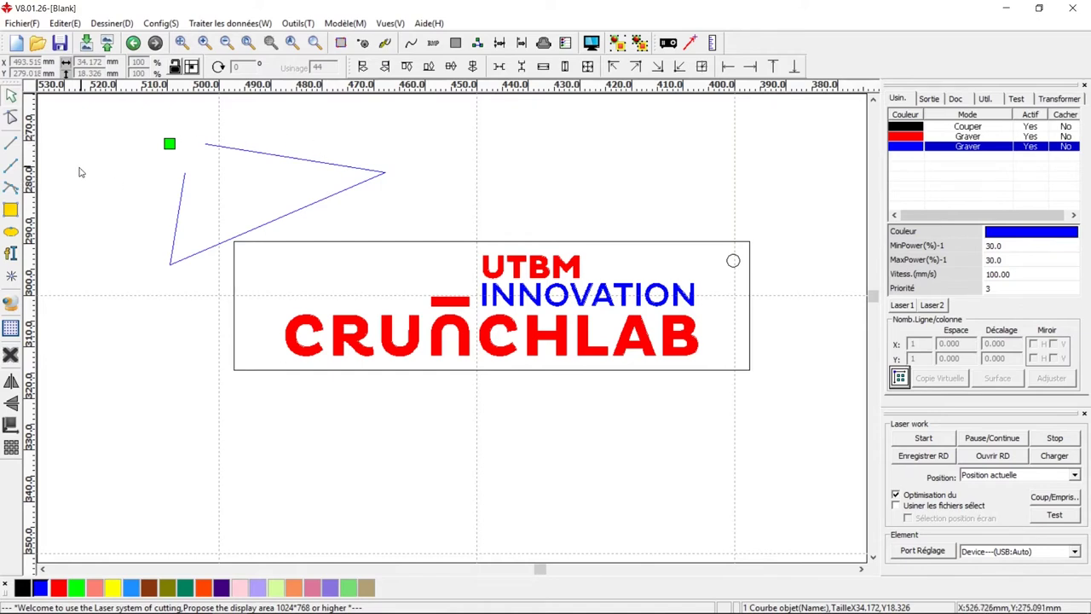
# Close the open polyline by drawing a segment between its two loose ends
pyautogui.click(11, 167)
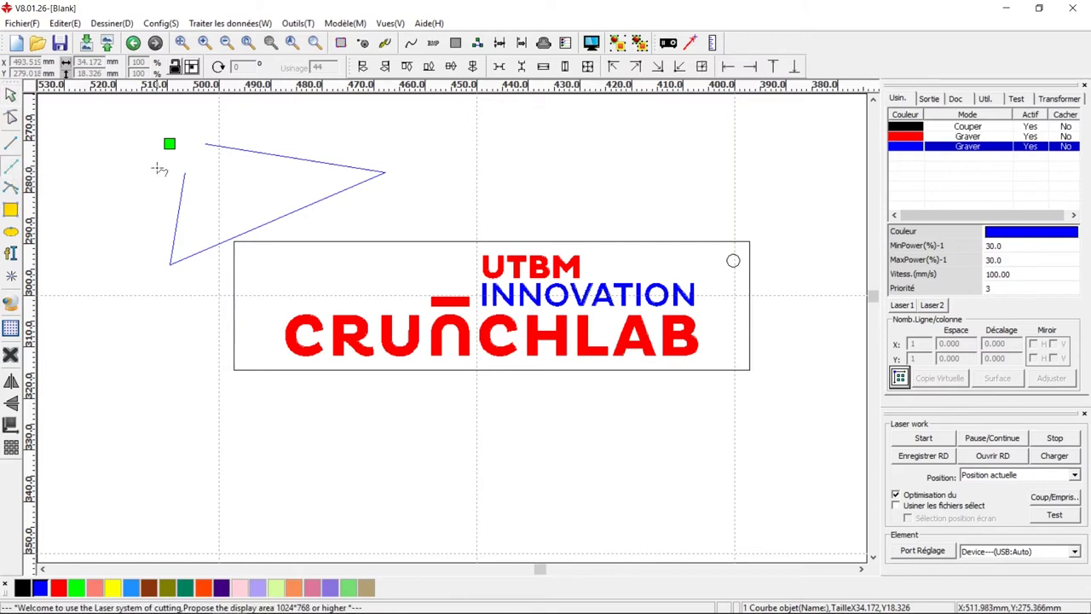
pyautogui.click(185, 171)
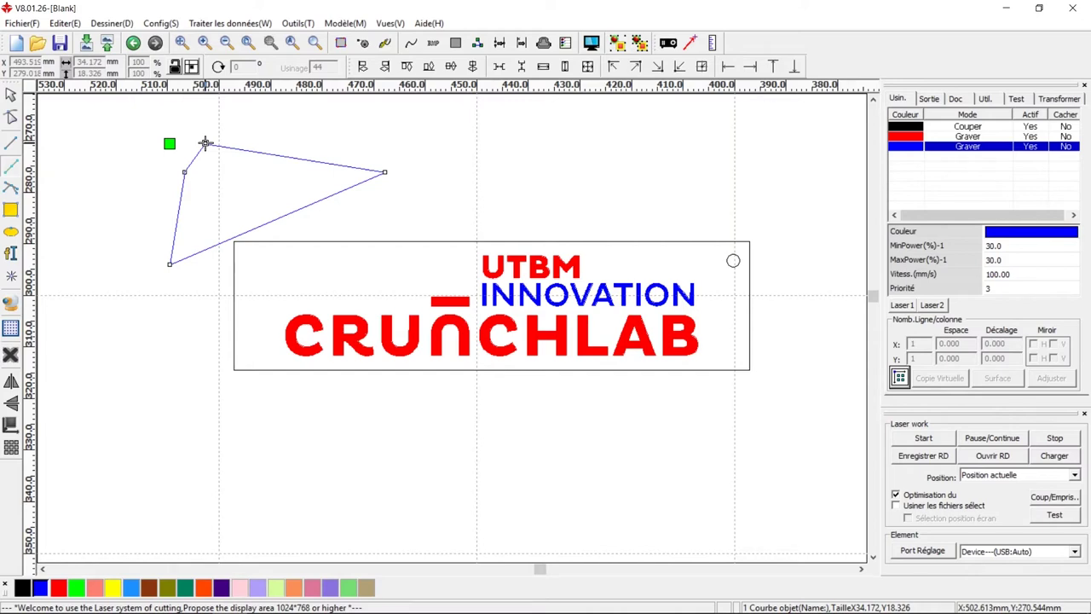
pyautogui.click(205, 143)
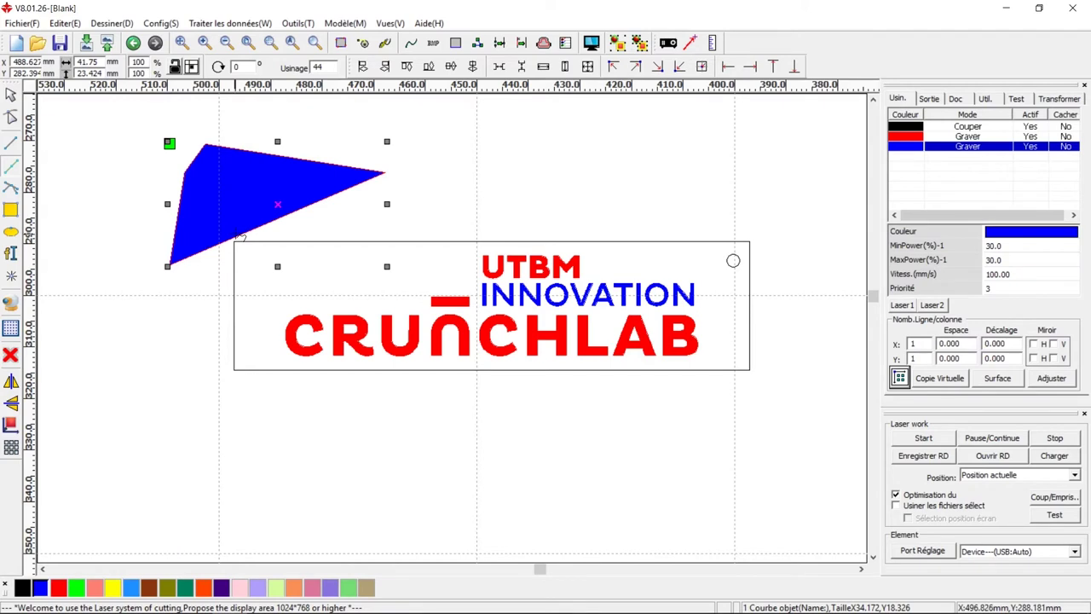
pyautogui.click(238, 248)
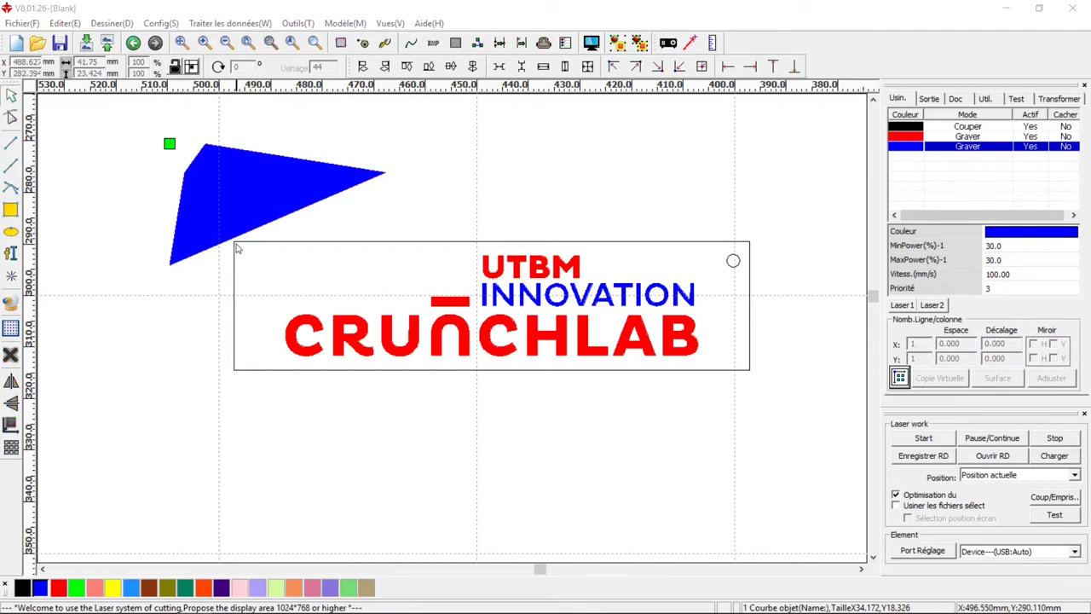
pyautogui.click(159, 23)
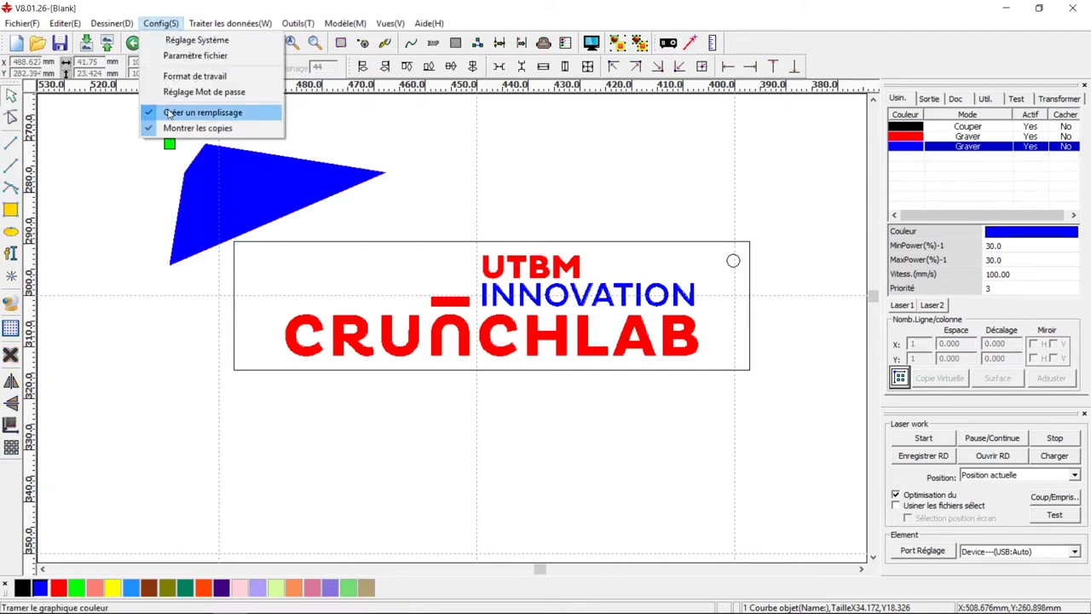
pyautogui.click(282, 238)
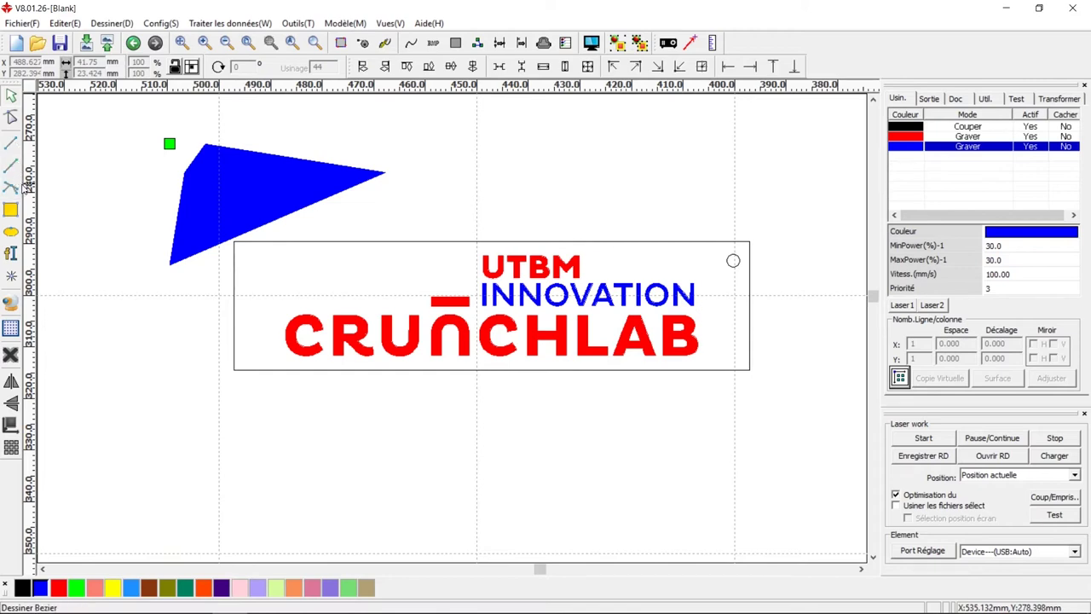
# Close the reopened polyline with Soudure Auto, using a closure of 0.1000 mm and Forcer la fermeture, and delete the shape
pyautogui.click(182, 202)
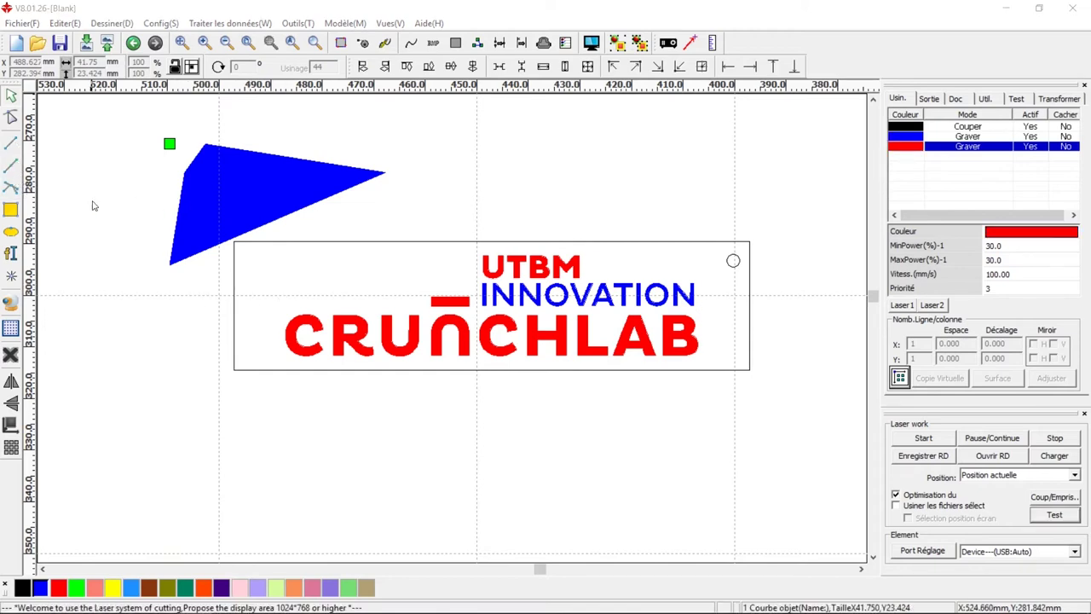
pyautogui.click(178, 194)
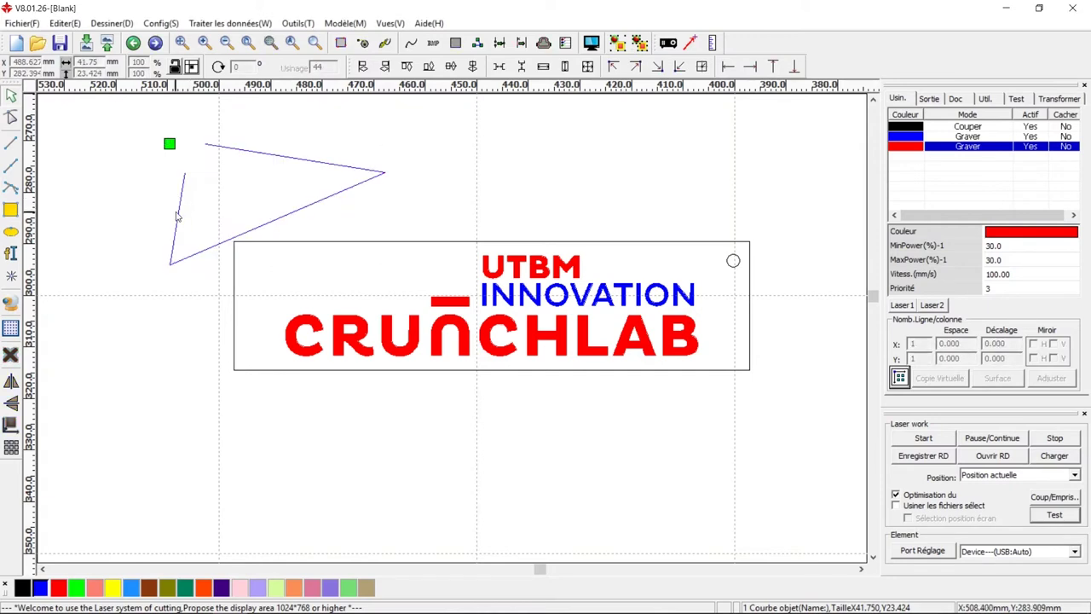
pyautogui.click(247, 25)
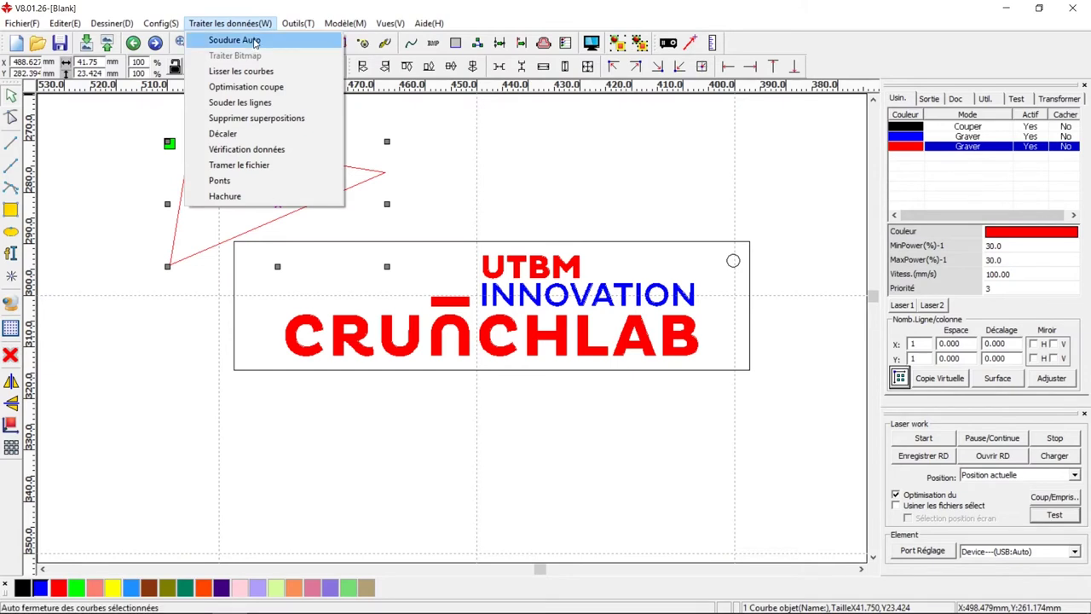
pyautogui.click(254, 43)
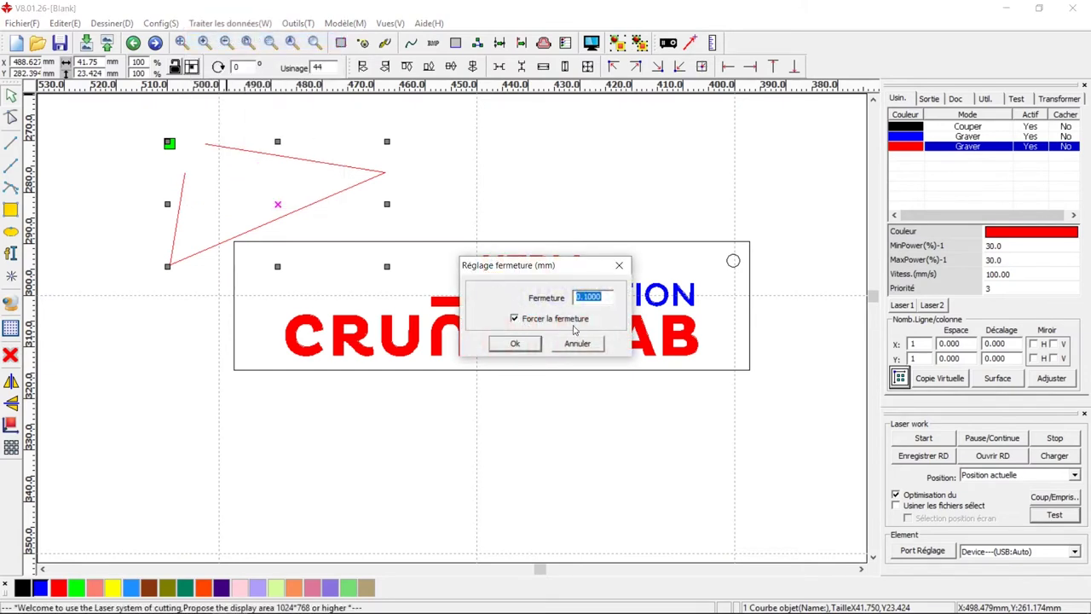
pyautogui.click(515, 344)
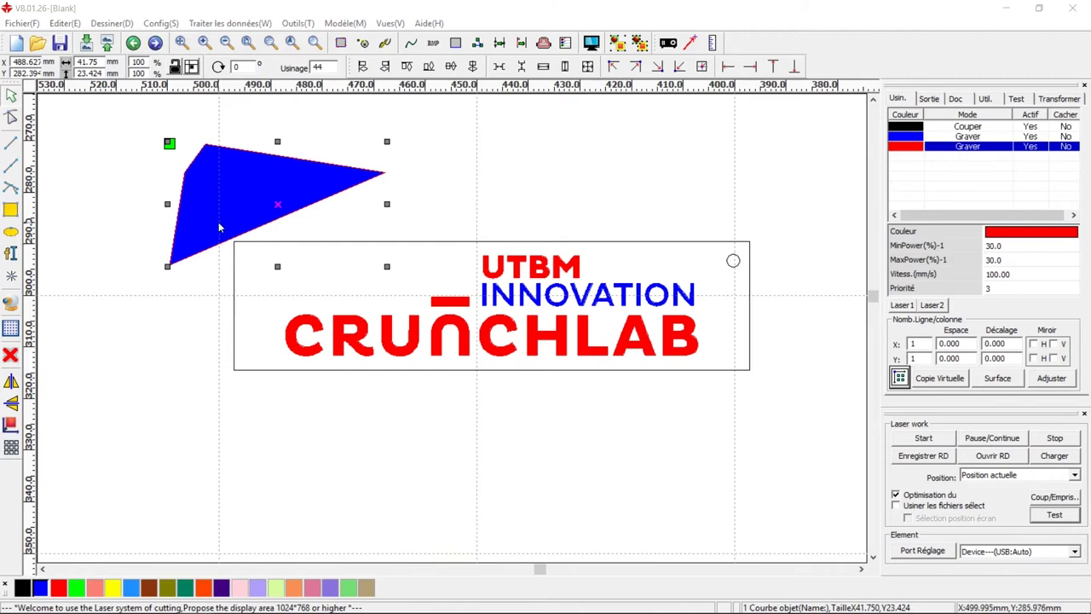
pyautogui.moveTo(236, 238); pyautogui.dragTo(239, 242)
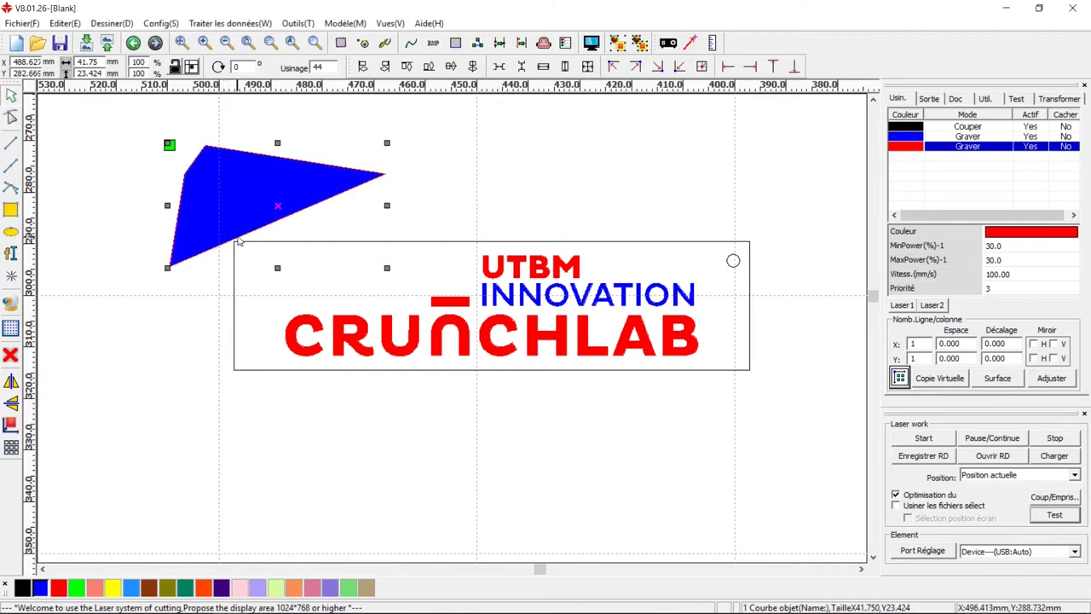
pyautogui.press('Delete')
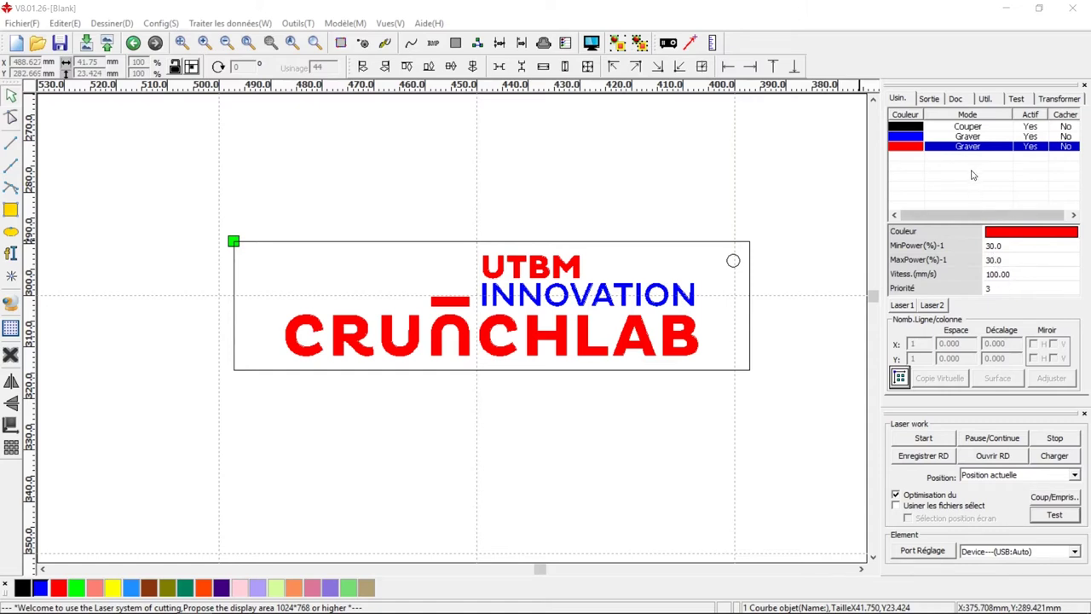
# Set the speed of the blue Graver layer to 300 mm/s
pyautogui.click(970, 127)
pyautogui.click(971, 137)
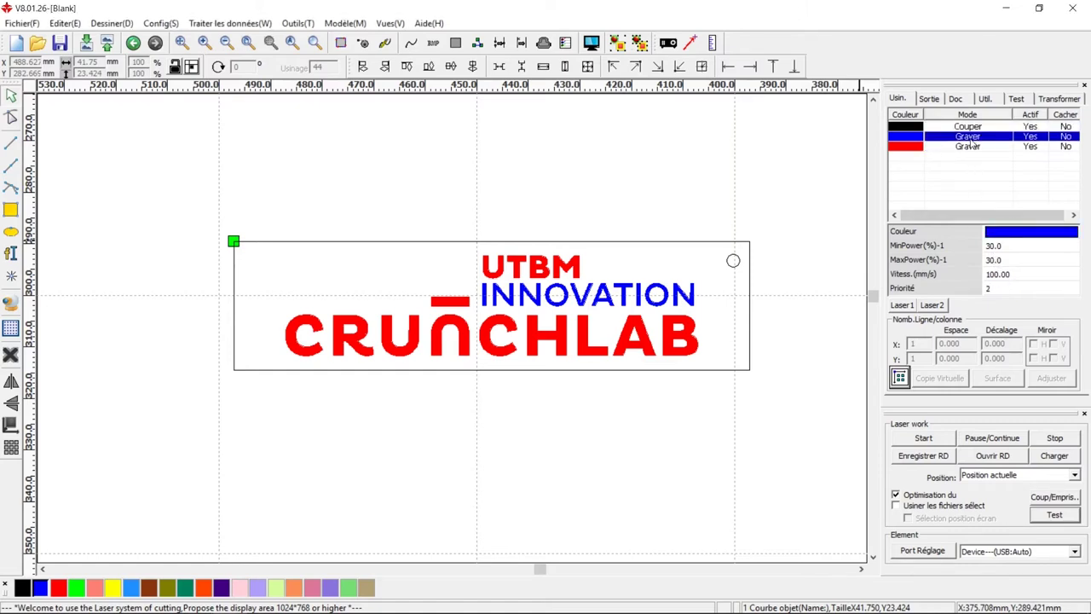
pyautogui.click(972, 148)
pyautogui.doubleClick(978, 148)
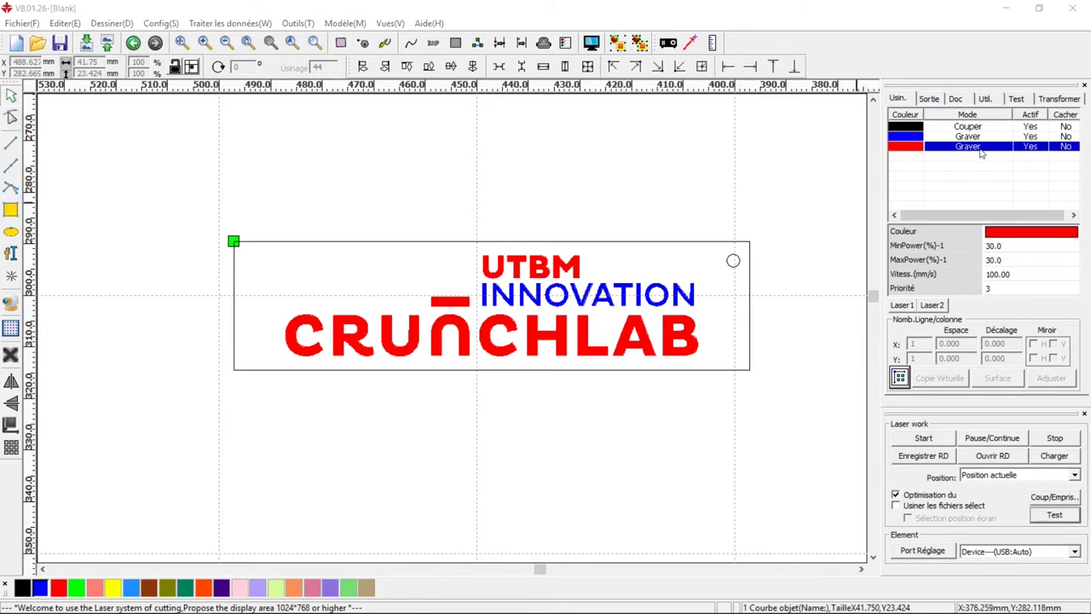
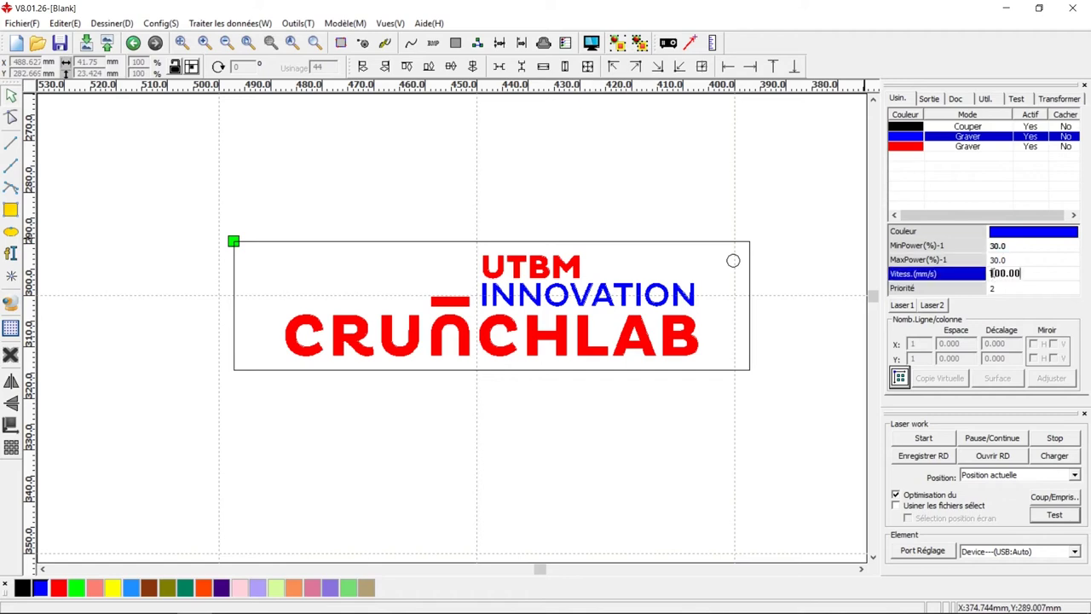
pyautogui.moveTo(993, 273); pyautogui.dragTo(987, 273)
pyautogui.write('3')
pyautogui.click(730, 230)
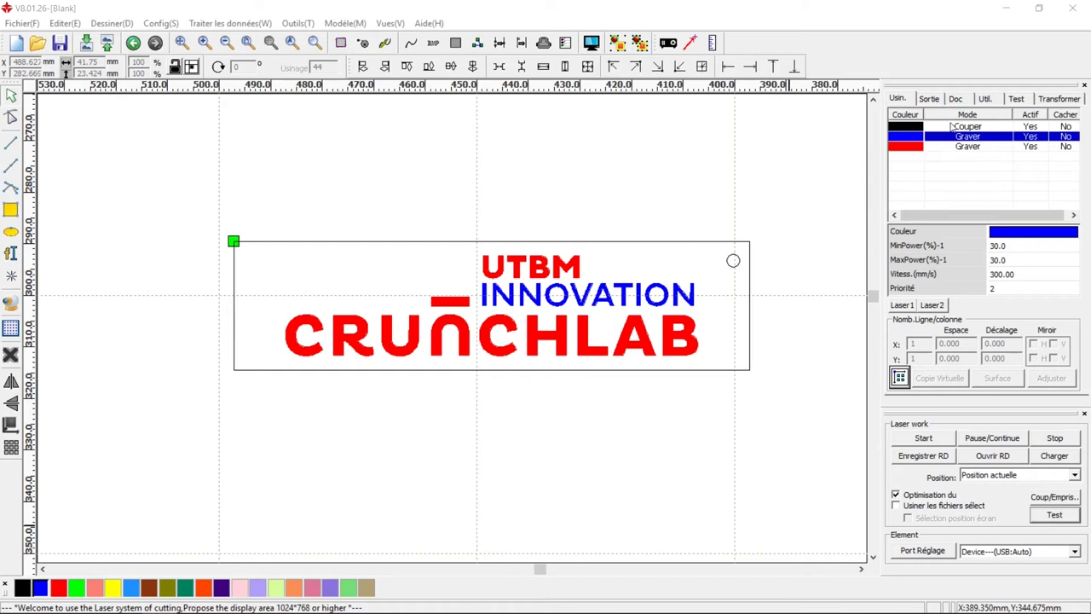
# Move the black Couper layer below the two Graver layers in the processing order
pyautogui.click(956, 128)
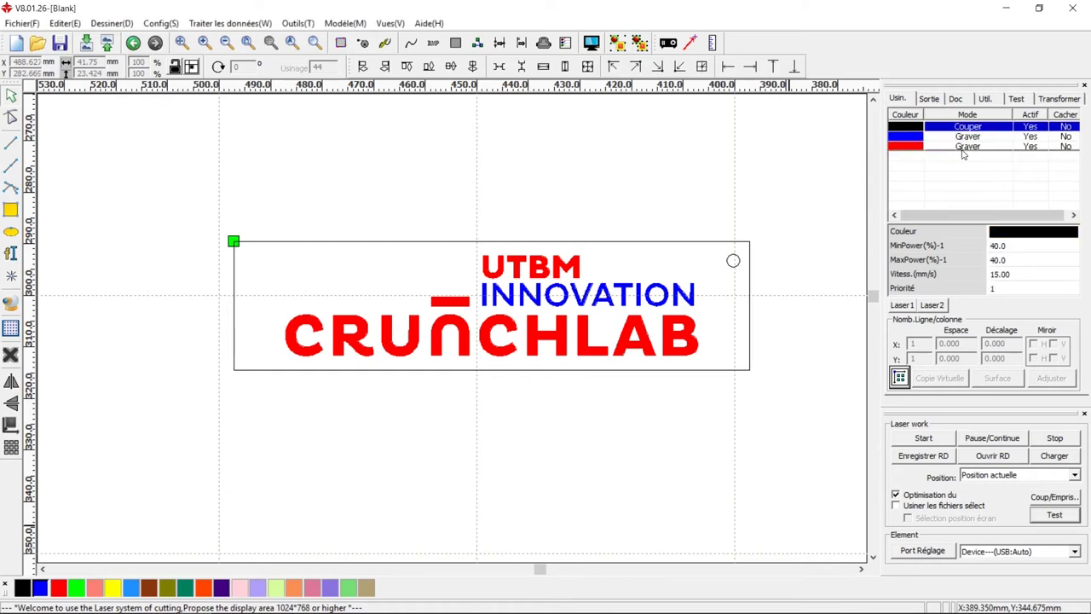
pyautogui.moveTo(963, 153); pyautogui.dragTo(963, 153)
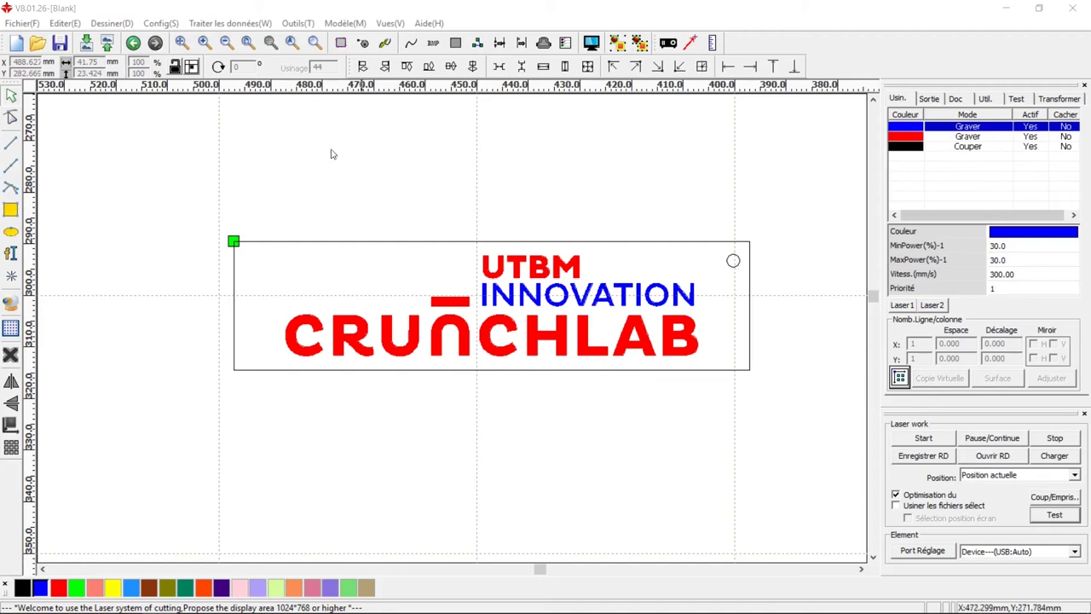
# Remove overlapping lines from the whole design with Supprimer superpositions, leaving the overlap tolerance disabled
pyautogui.moveTo(173, 182); pyautogui.dragTo(715, 402)
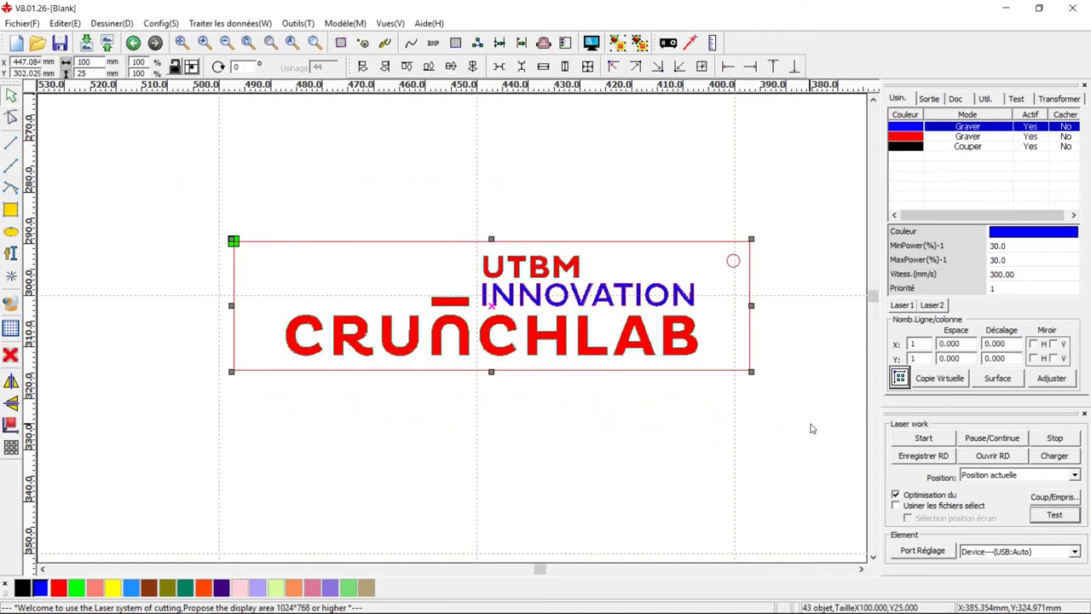
pyautogui.click(247, 24)
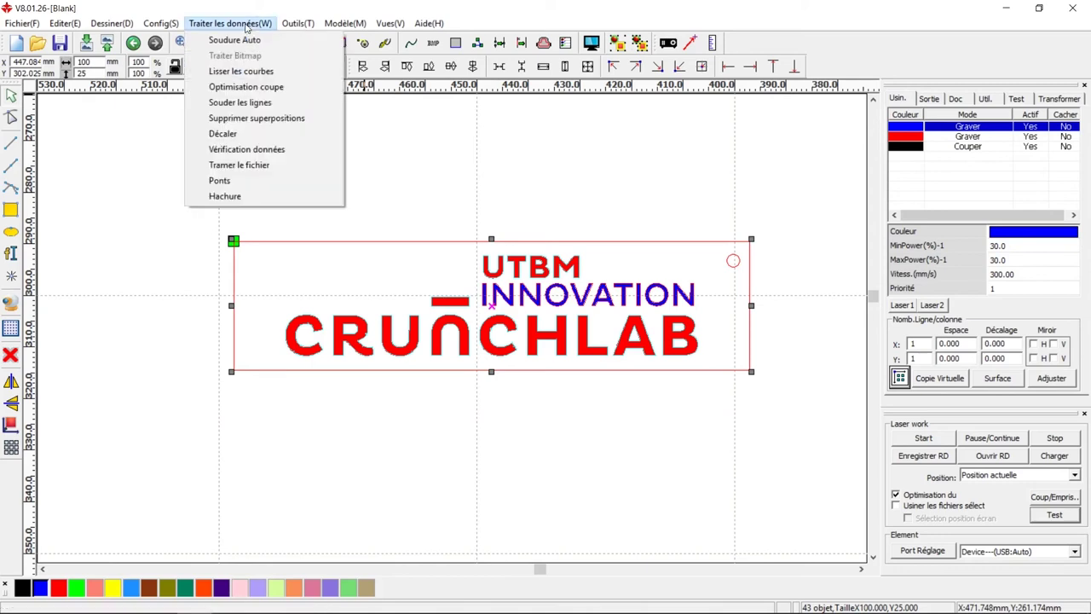
pyautogui.click(264, 119)
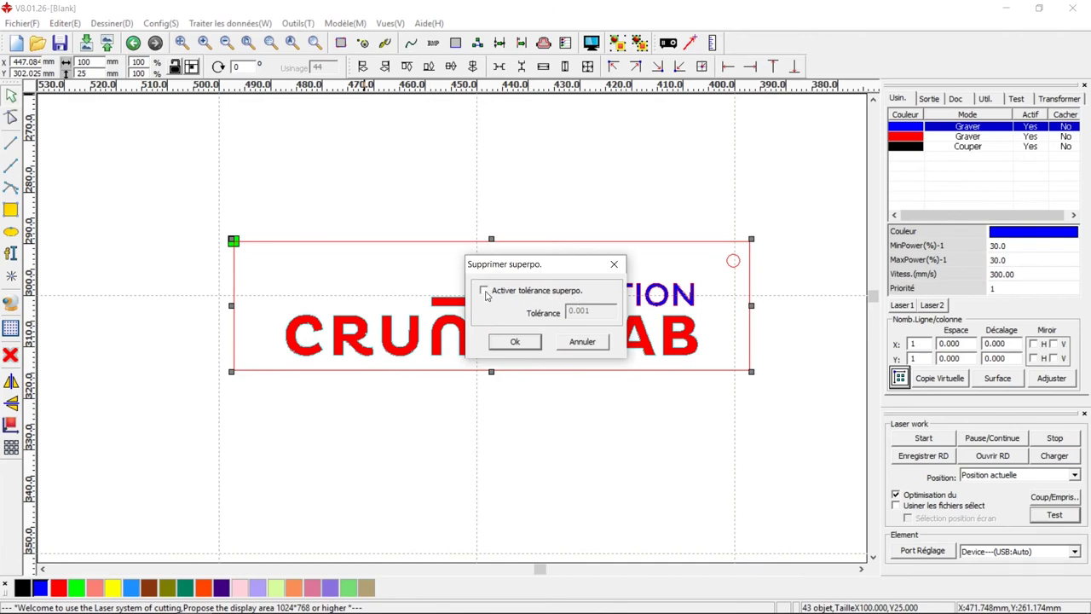
pyautogui.click(515, 343)
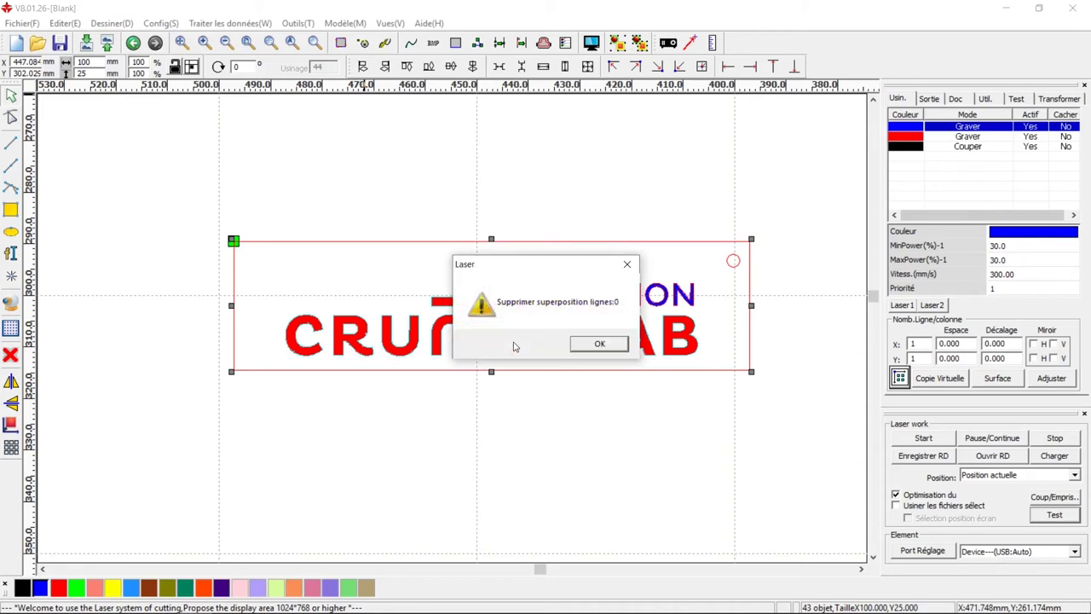
pyautogui.click(608, 344)
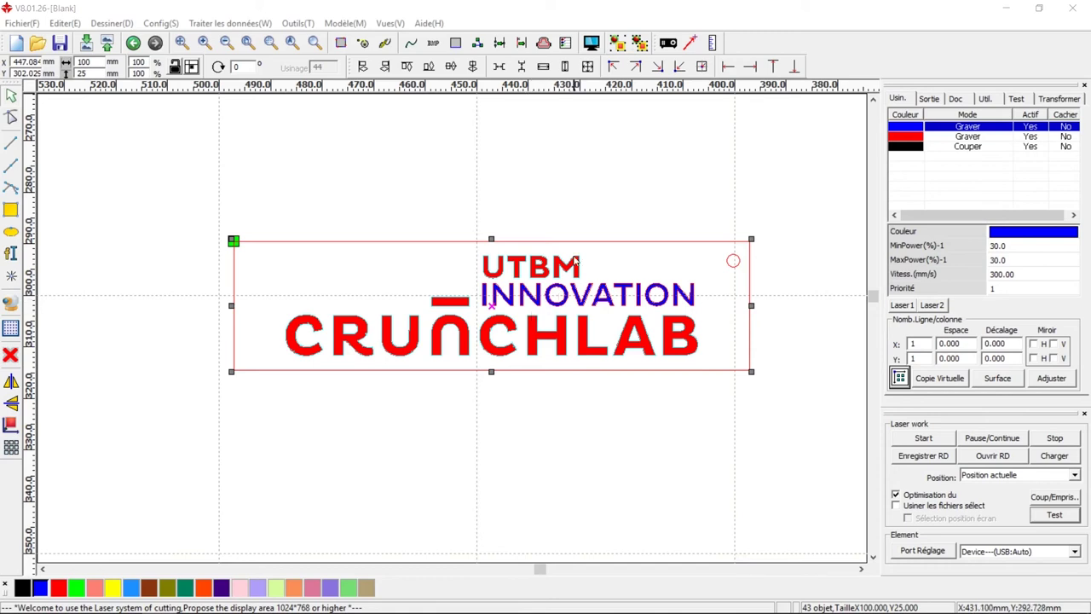
# Preview the laser job, run its simulation and check the estimated total time
pyautogui.click(593, 45)
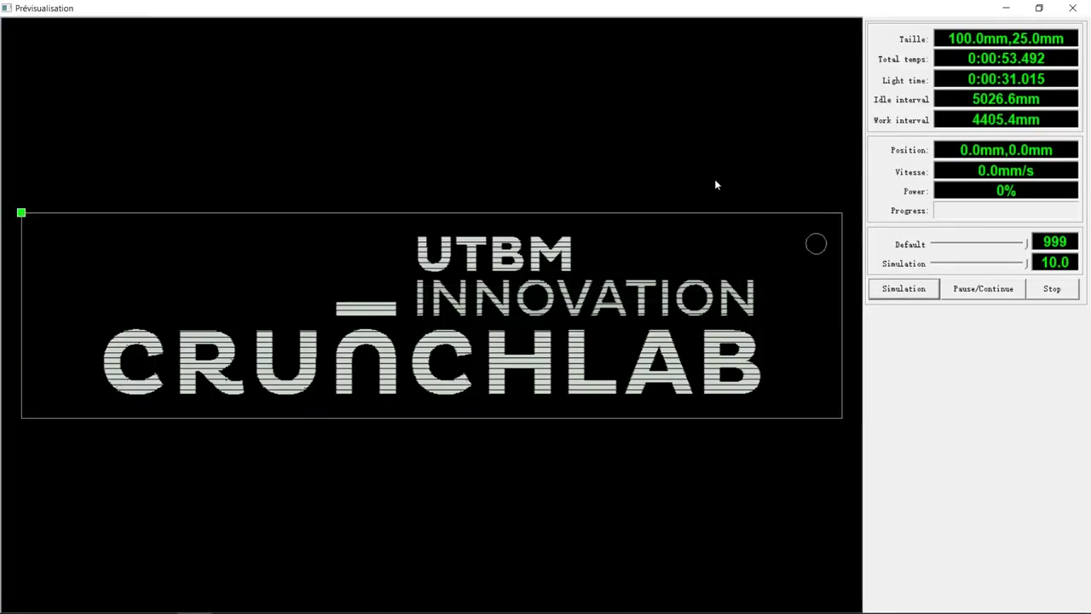
pyautogui.click(904, 290)
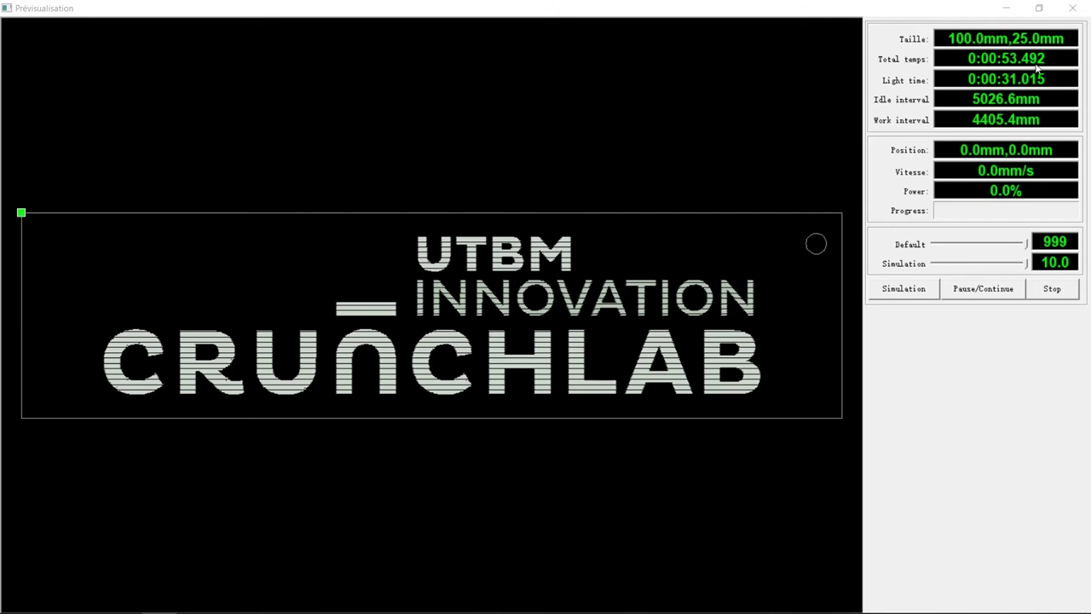
pyautogui.click(1072, 8)
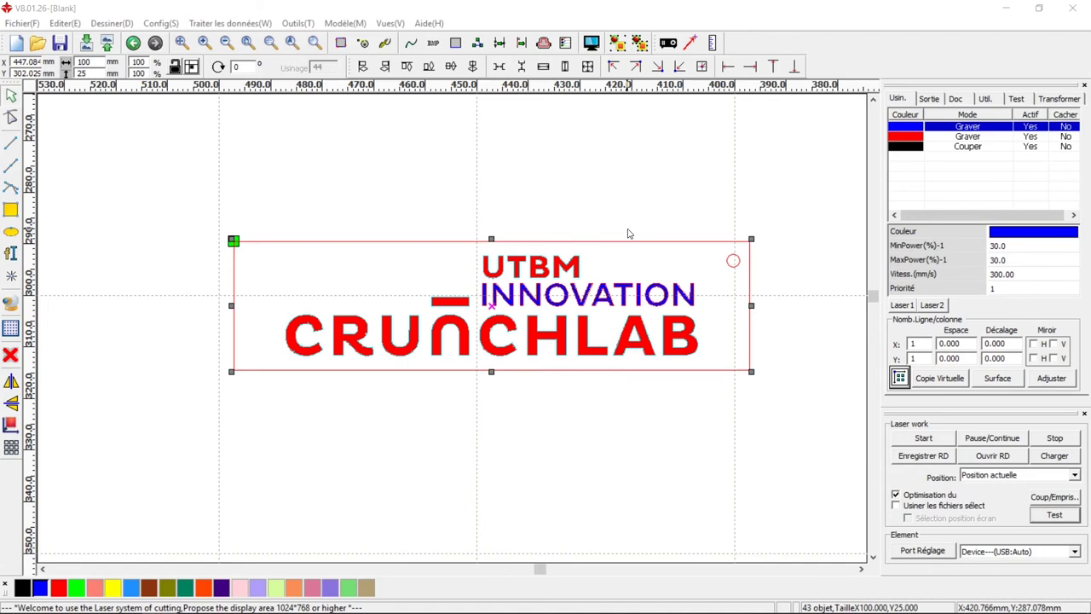
# Rotate the whole design, including the frame and the hole, by 90 degrees
pyautogui.scroll(-1, 628, 232)
pyautogui.scroll(-5, 629, 232)
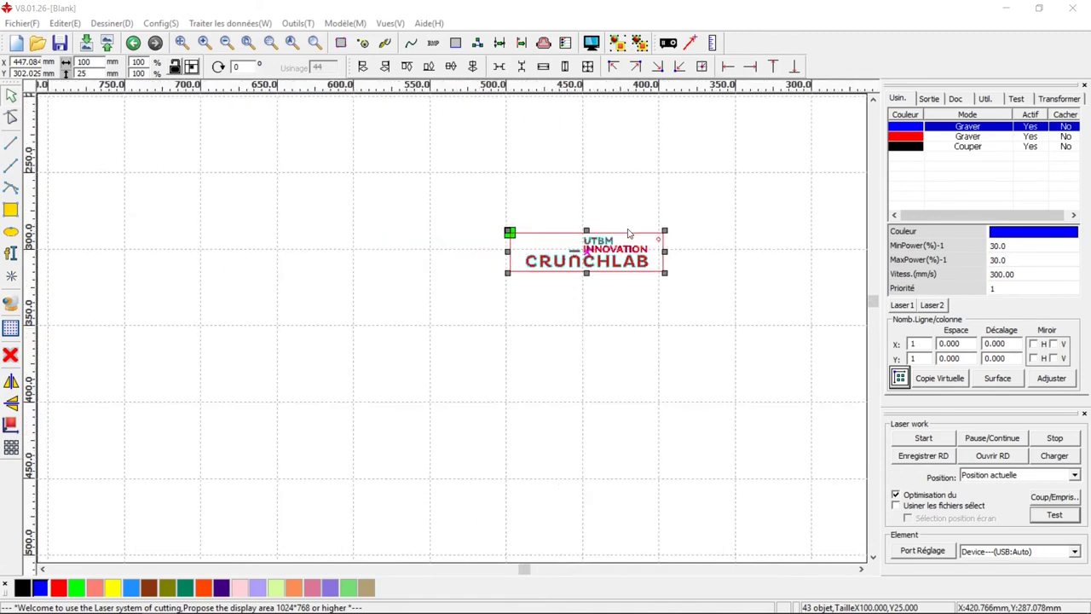
pyautogui.scroll(-2, 629, 233)
pyautogui.scroll(2, 652, 185)
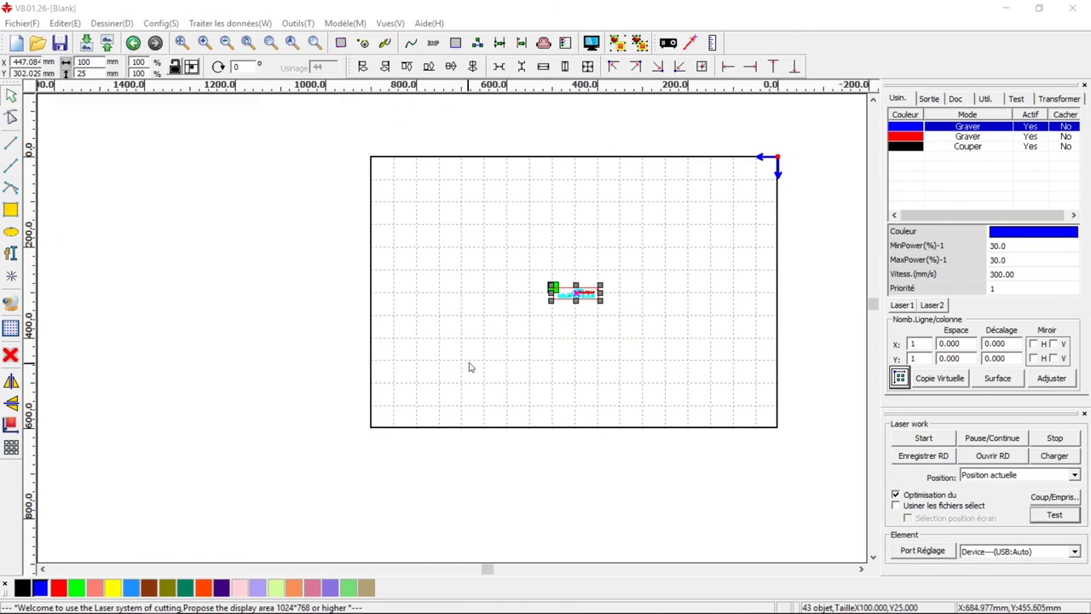
pyautogui.click(512, 352)
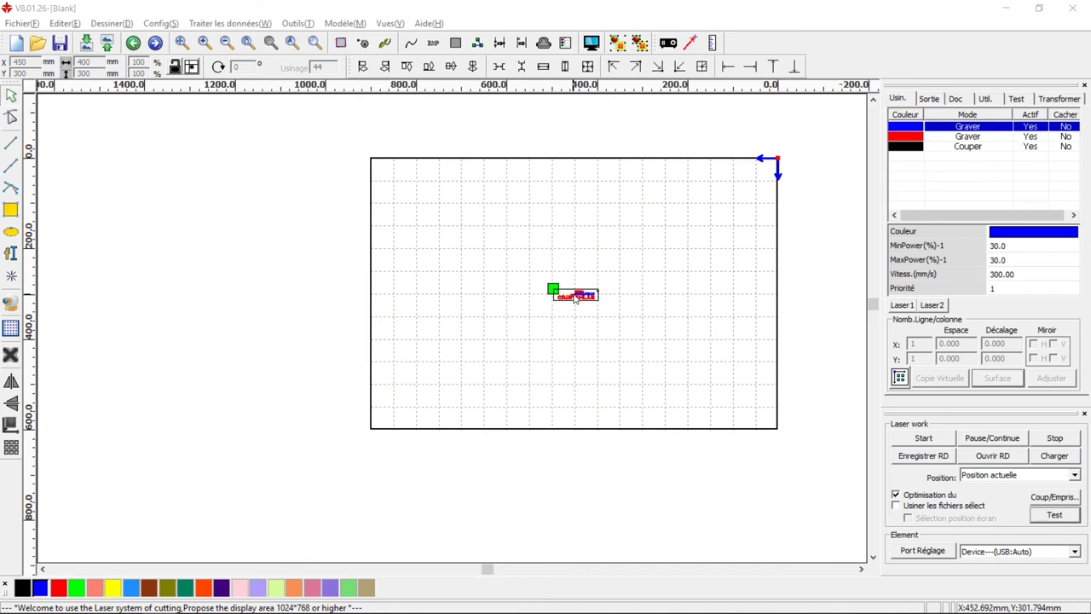
pyautogui.scroll(4, 575, 296)
pyautogui.scroll(2, 576, 296)
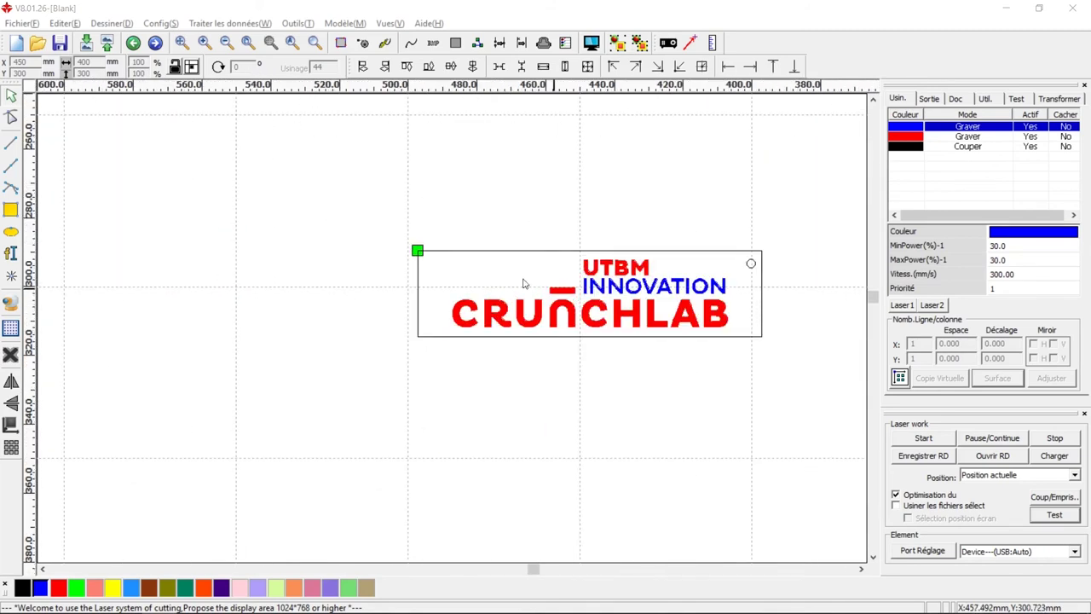
pyautogui.moveTo(326, 190); pyautogui.dragTo(759, 352)
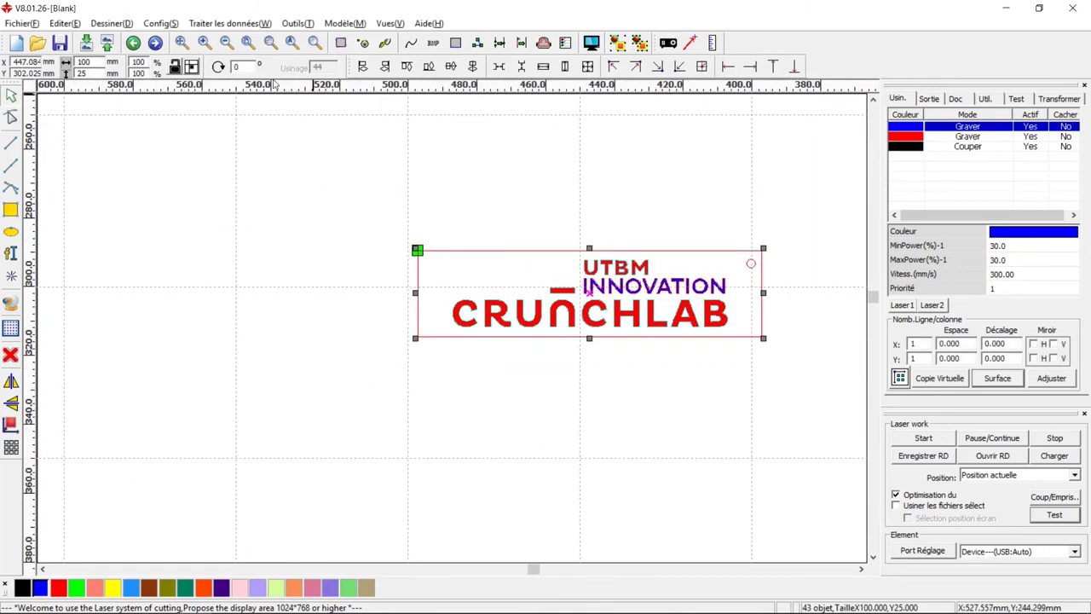
pyautogui.write('90')
pyautogui.press('Return')
pyautogui.scroll(-2, 566, 230)
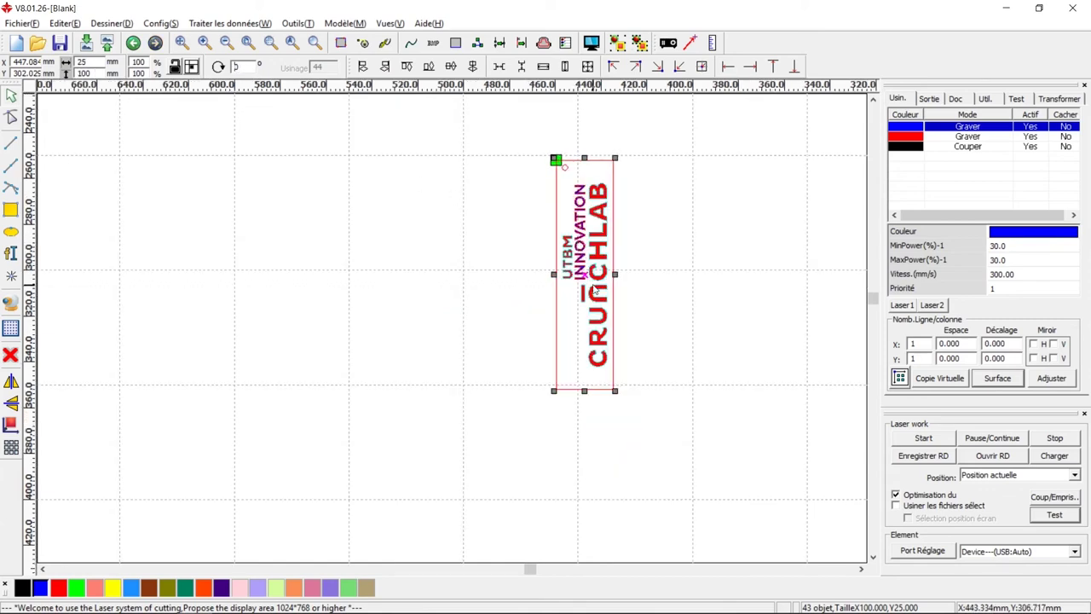
# Rotate the whole design, including the frame and the hole, freehand about its centre
pyautogui.click(585, 272)
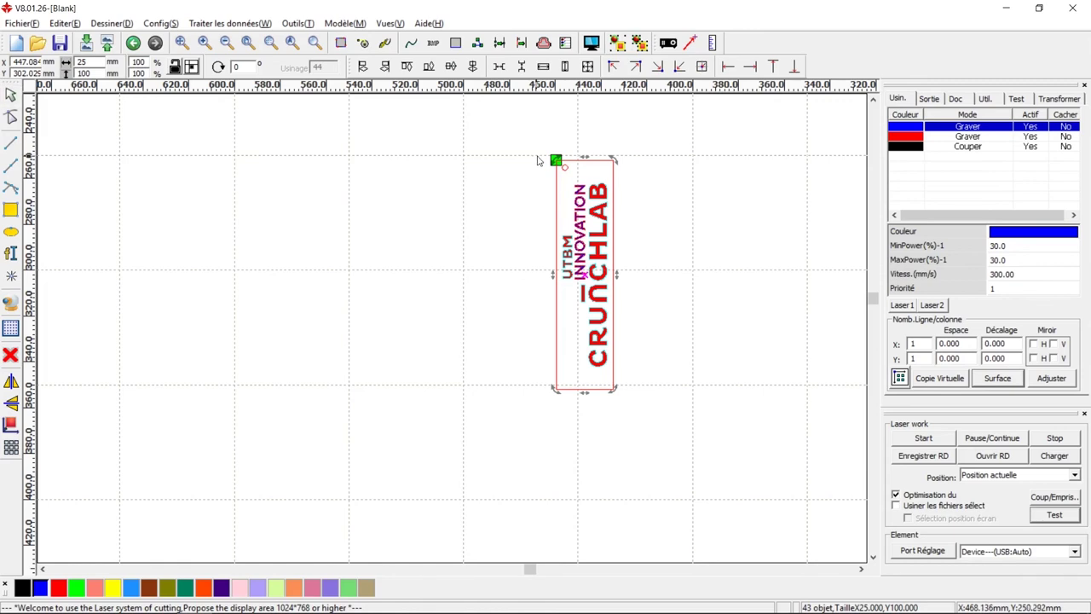
pyautogui.moveTo(555, 157); pyautogui.dragTo(506, 309)
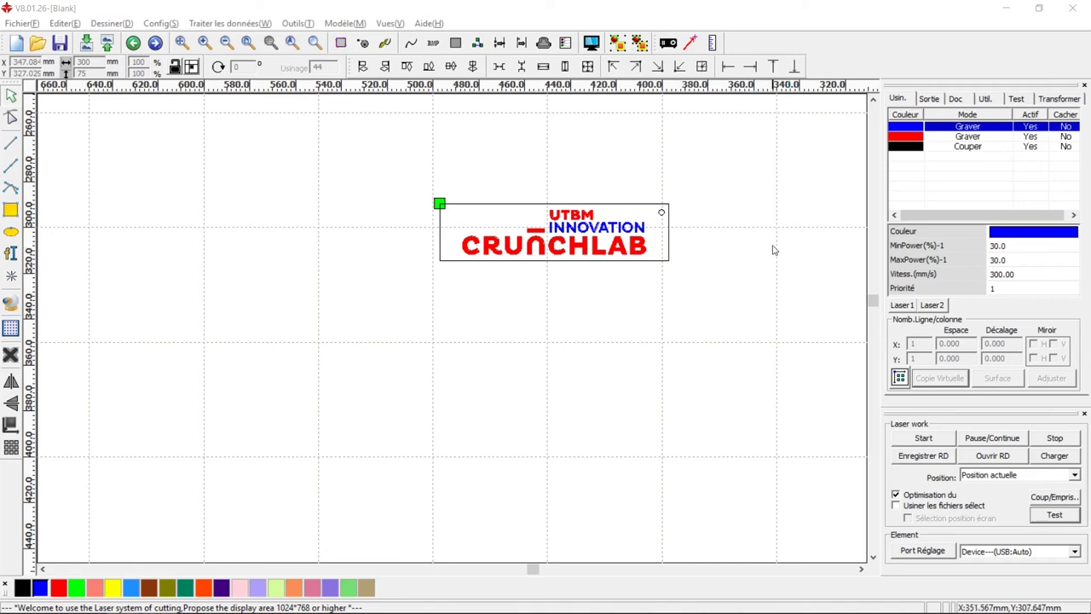
# Create a virtual copy array of the whole design with 3 columns and 3 rows
pyautogui.scroll(-2, 765, 243)
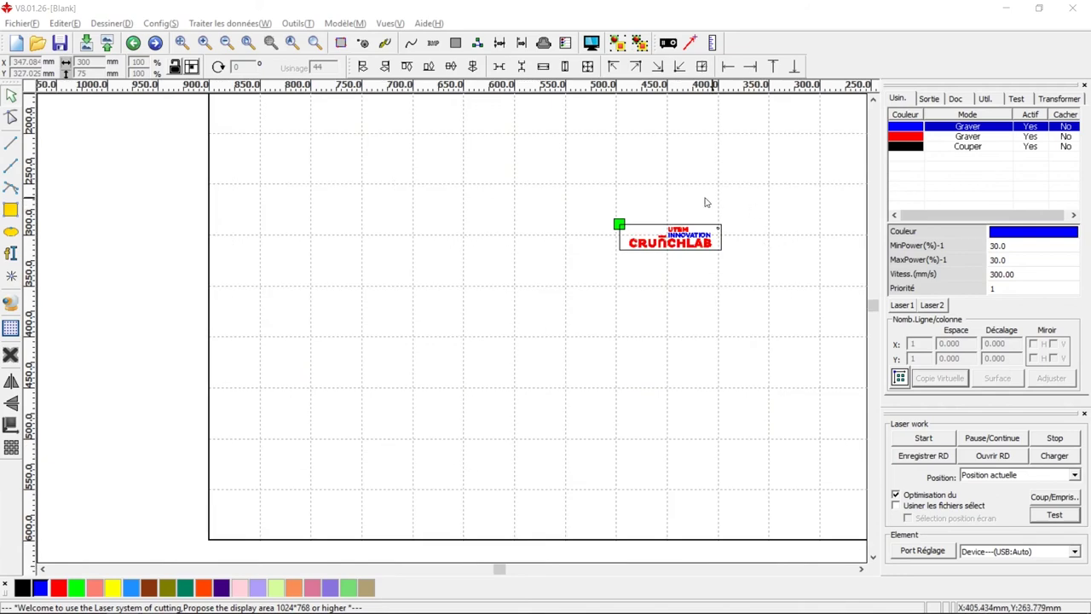
pyautogui.moveTo(602, 196); pyautogui.dragTo(751, 268)
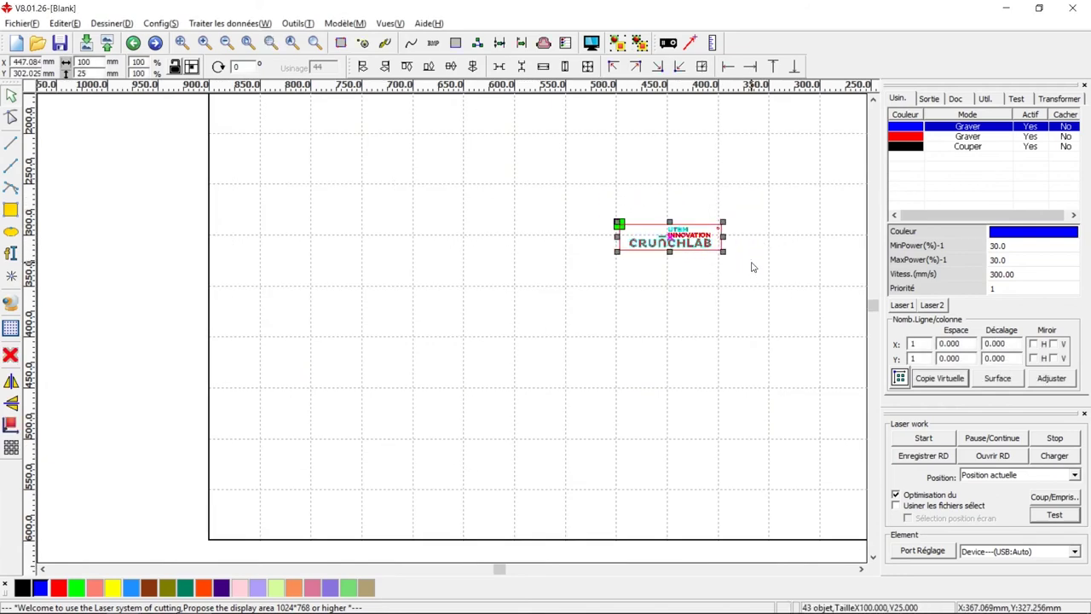
pyautogui.moveTo(924, 344); pyautogui.dragTo(903, 346)
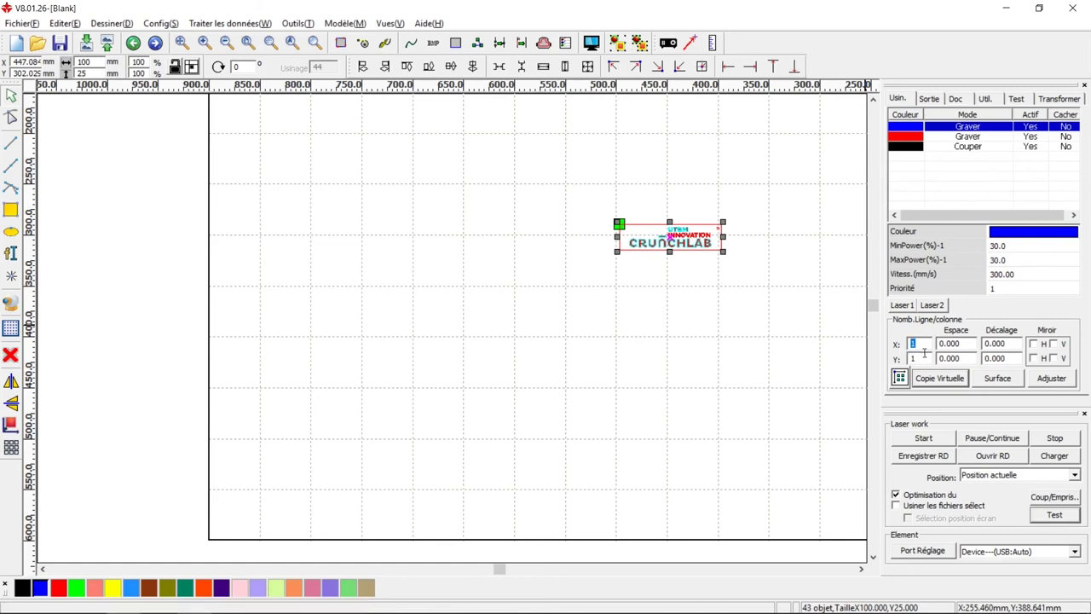
pyautogui.write('3')
pyautogui.moveTo(907, 359); pyautogui.dragTo(942, 361)
pyautogui.write('3')
pyautogui.click(938, 380)
pyautogui.scroll(-2, 597, 324)
pyautogui.scroll(2, 733, 290)
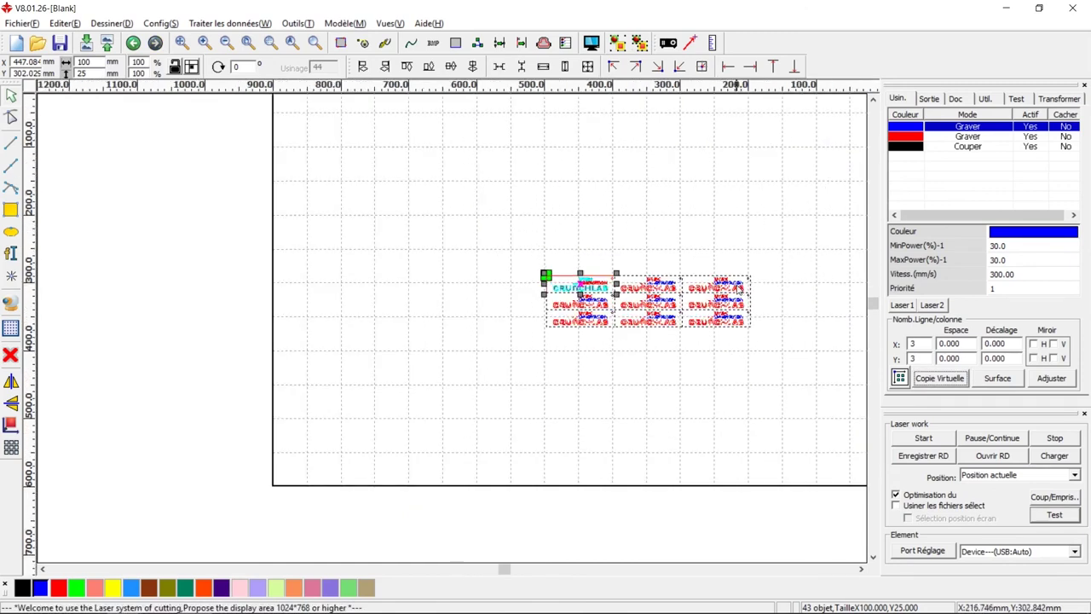
# Ungroup the 3 by 3 array and remove overlapping lines from all copies, leaving the overlap tolerance disabled
pyautogui.click(640, 45)
pyautogui.moveTo(384, 224); pyautogui.dragTo(786, 403)
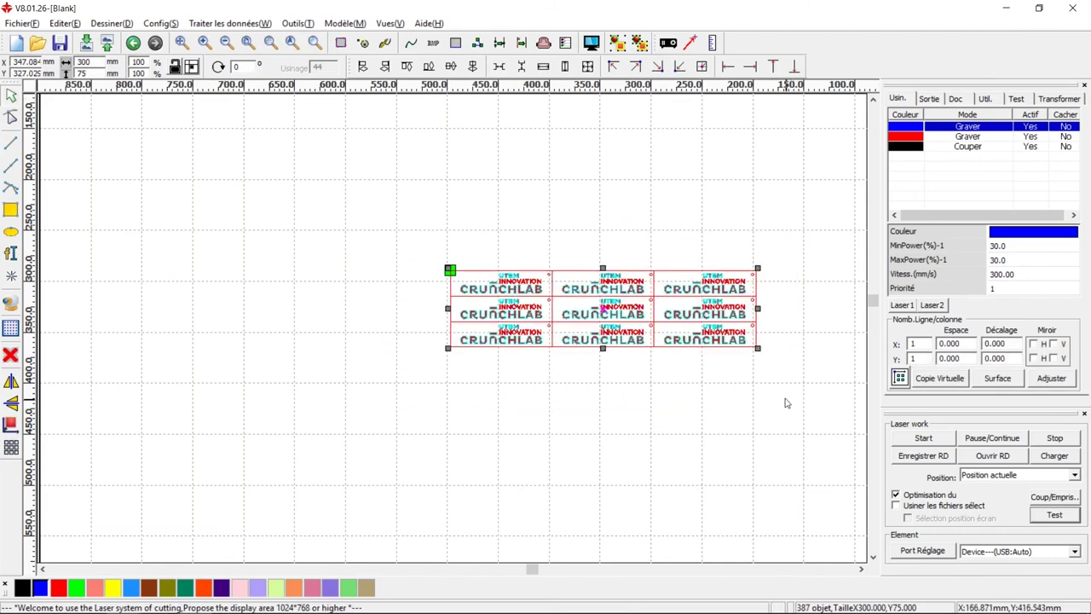
pyautogui.click(230, 23)
pyautogui.click(245, 119)
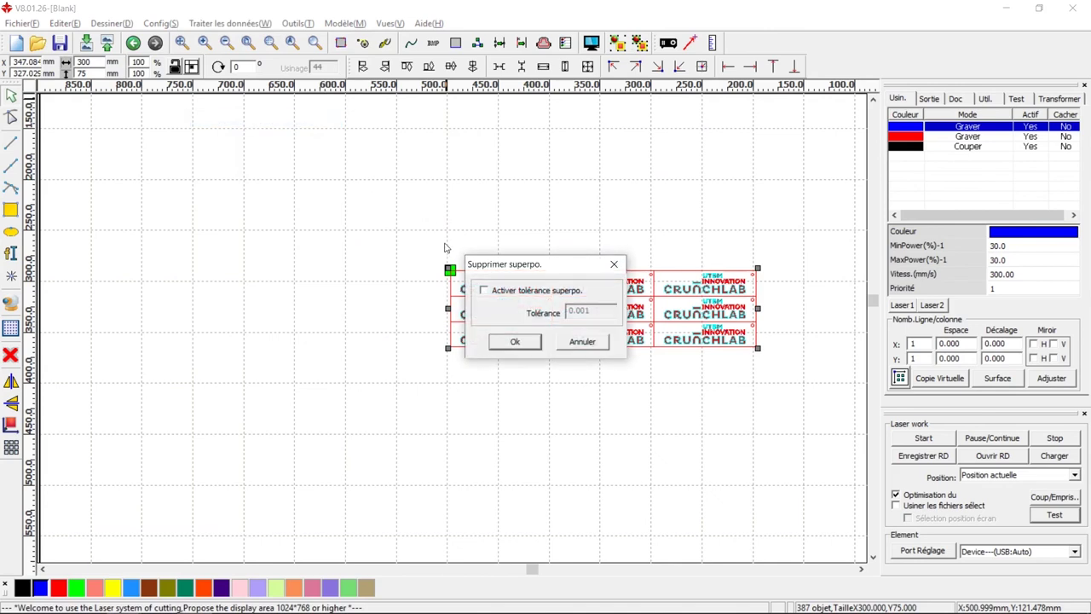
pyautogui.click(524, 341)
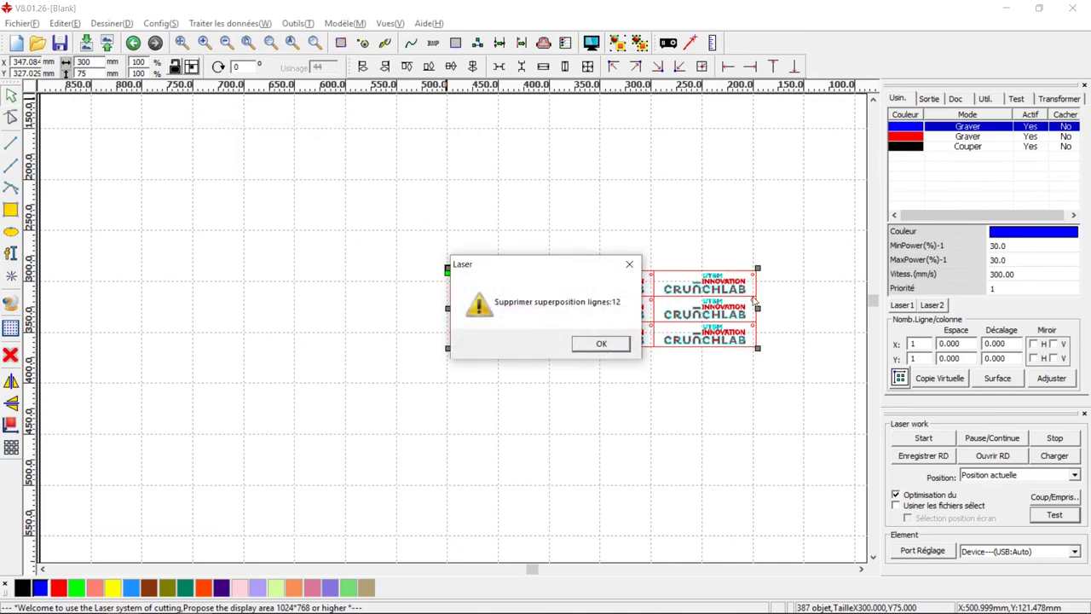
pyautogui.click(601, 345)
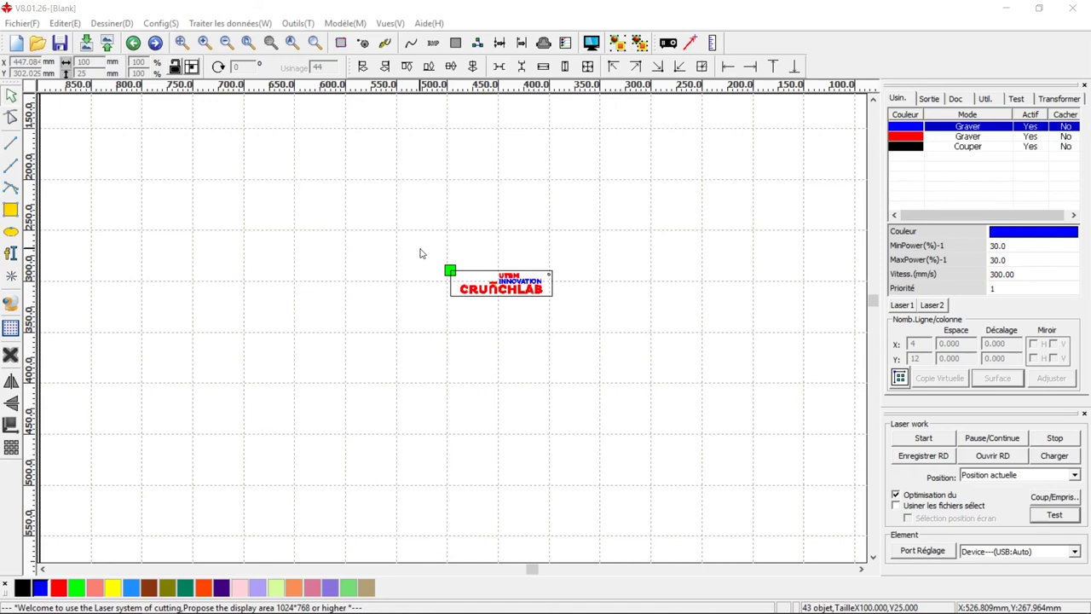
# Fill a surface of X 500 by Y 300 with copies of the whole design
pyautogui.moveTo(422, 248); pyautogui.dragTo(580, 312)
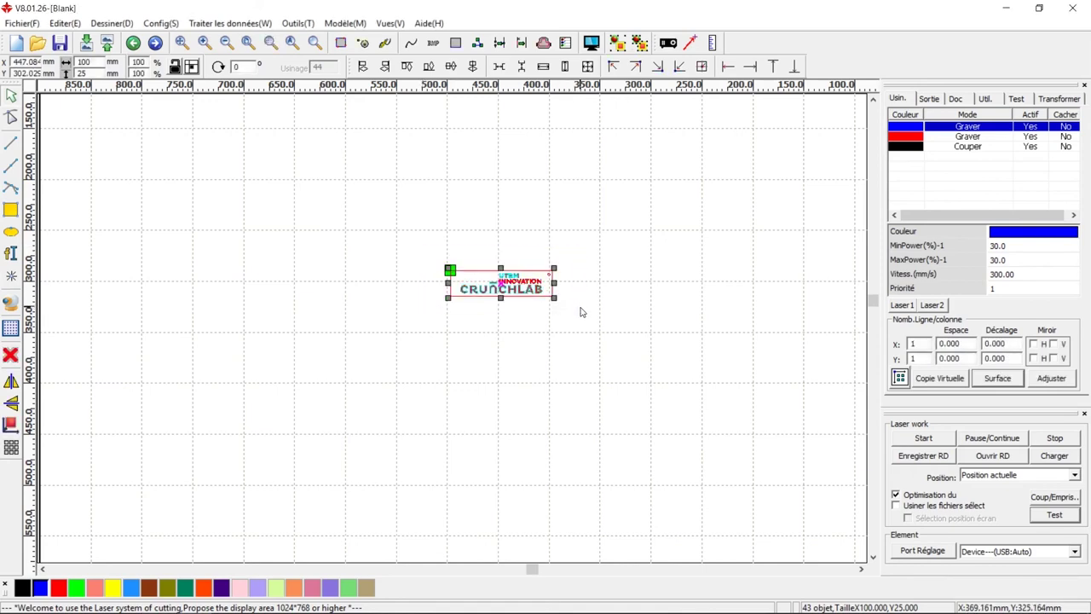
pyautogui.click(1003, 384)
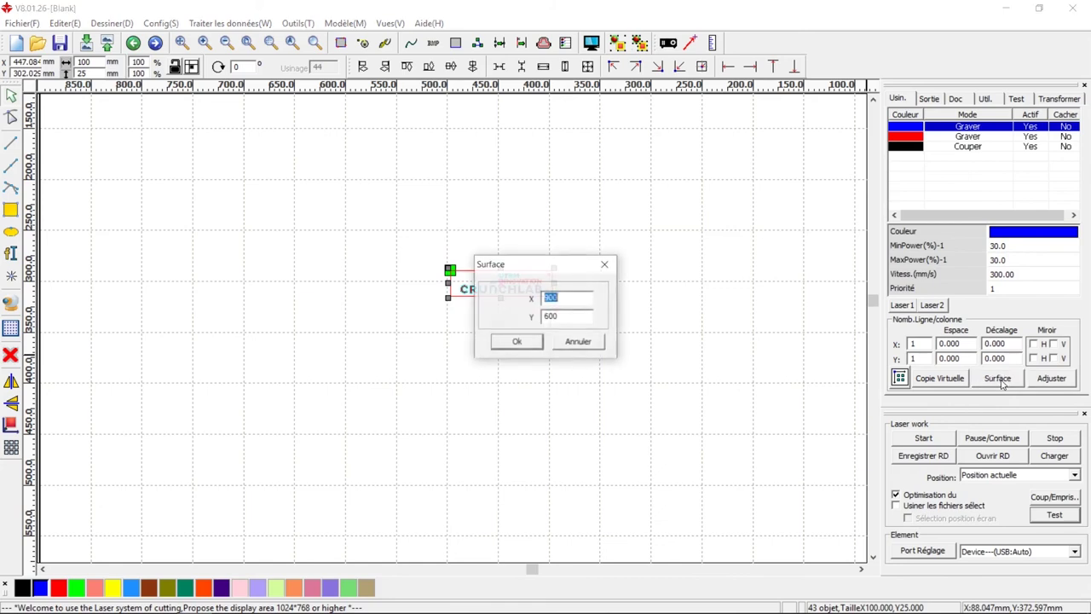
pyautogui.write('500')
pyautogui.moveTo(573, 315); pyautogui.dragTo(511, 314)
pyautogui.write('300')
pyautogui.click(516, 342)
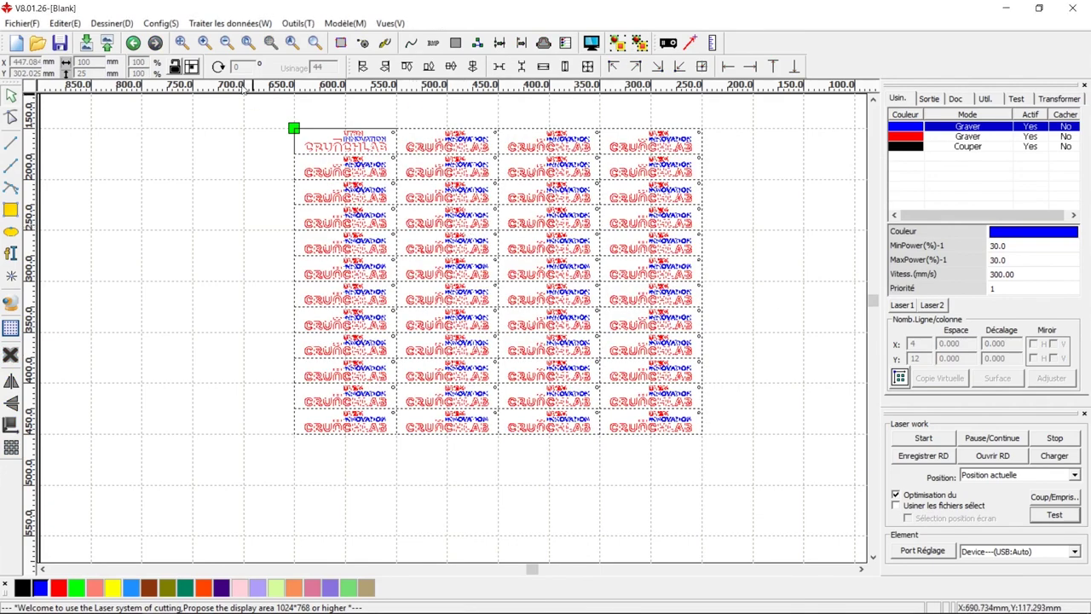
# Ungroup the surface-filling array of copies and delete the overlapping lines between all of them with Supprimer superpositions
pyautogui.click(294, 140)
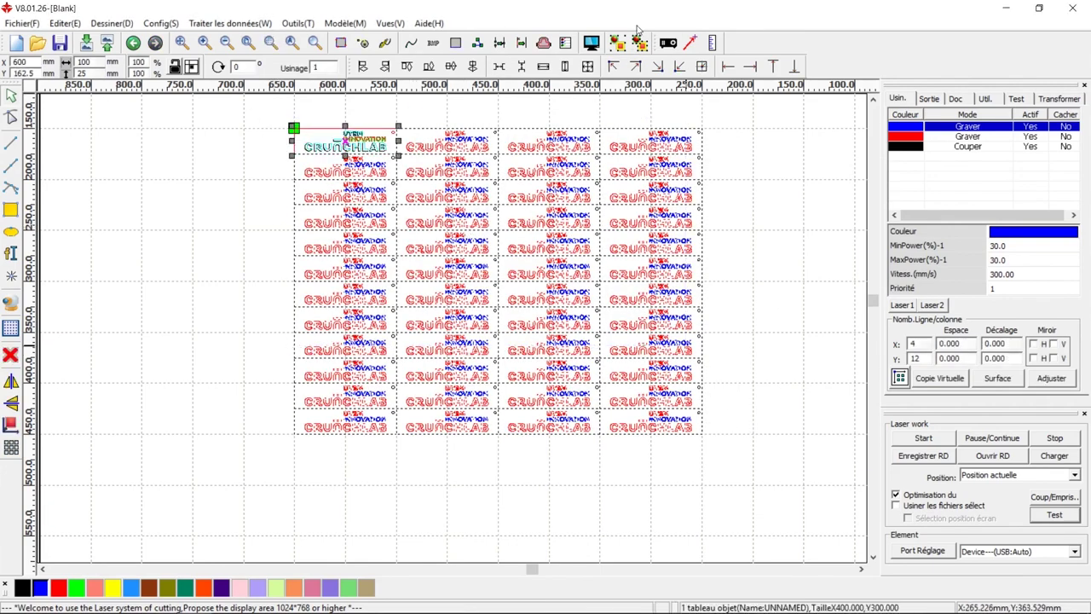
pyautogui.click(641, 43)
pyautogui.moveTo(284, 108); pyautogui.dragTo(725, 471)
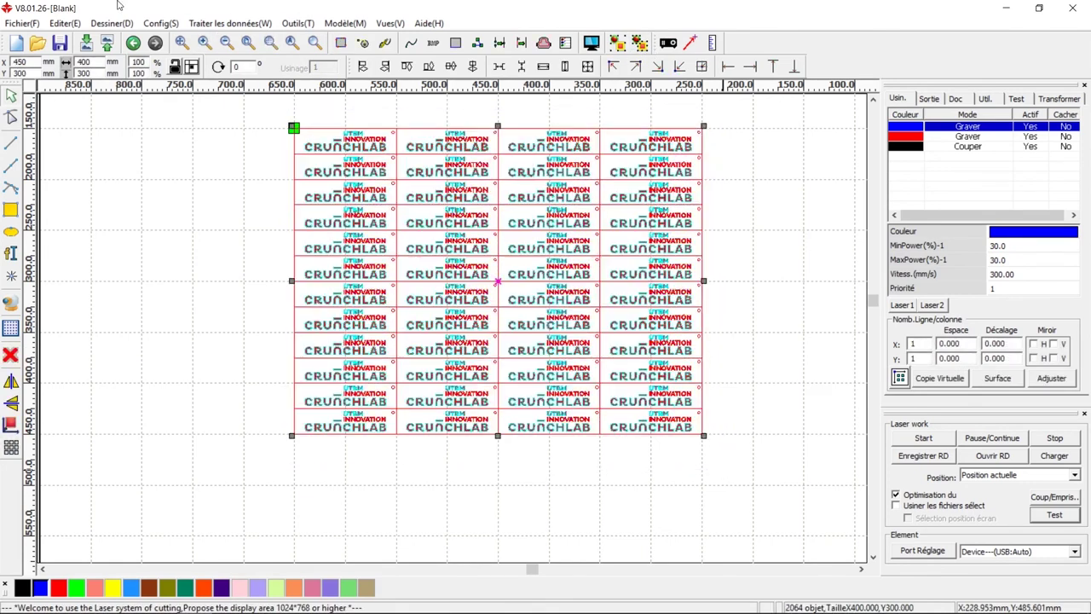
pyautogui.click(230, 23)
pyautogui.click(263, 119)
pyautogui.click(522, 342)
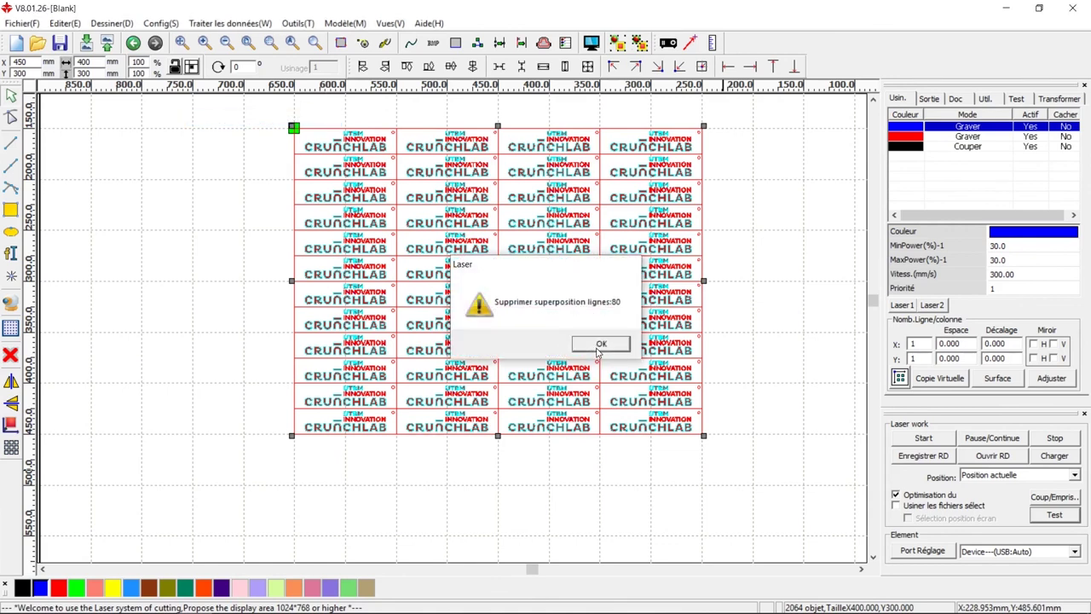
pyautogui.click(599, 343)
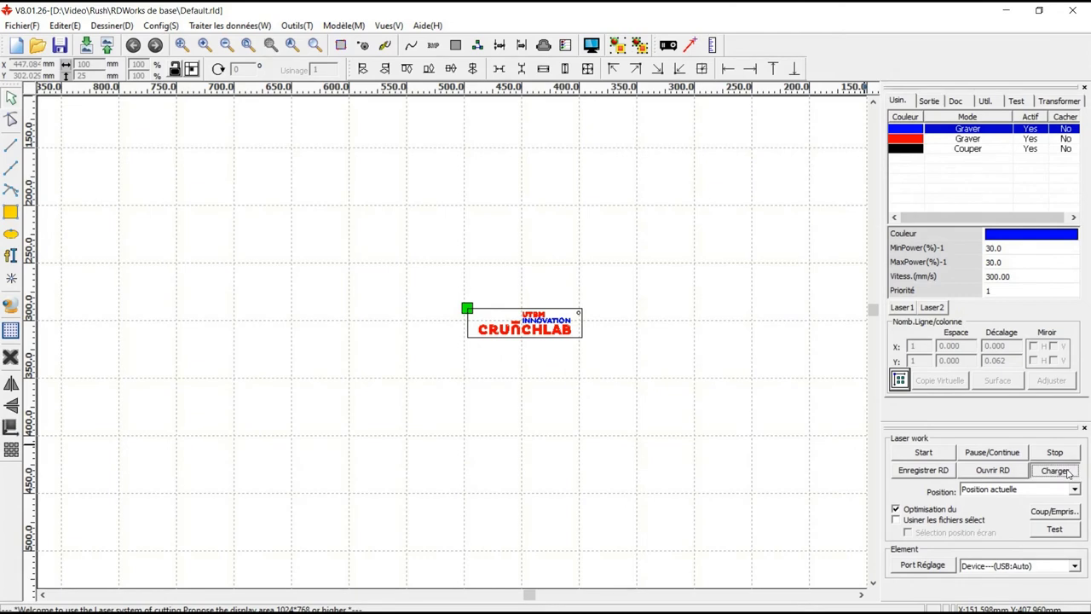
# Send the job for the single design to the laser under the document name DEFAULT, overwriting the existing file
pyautogui.click(1068, 473)
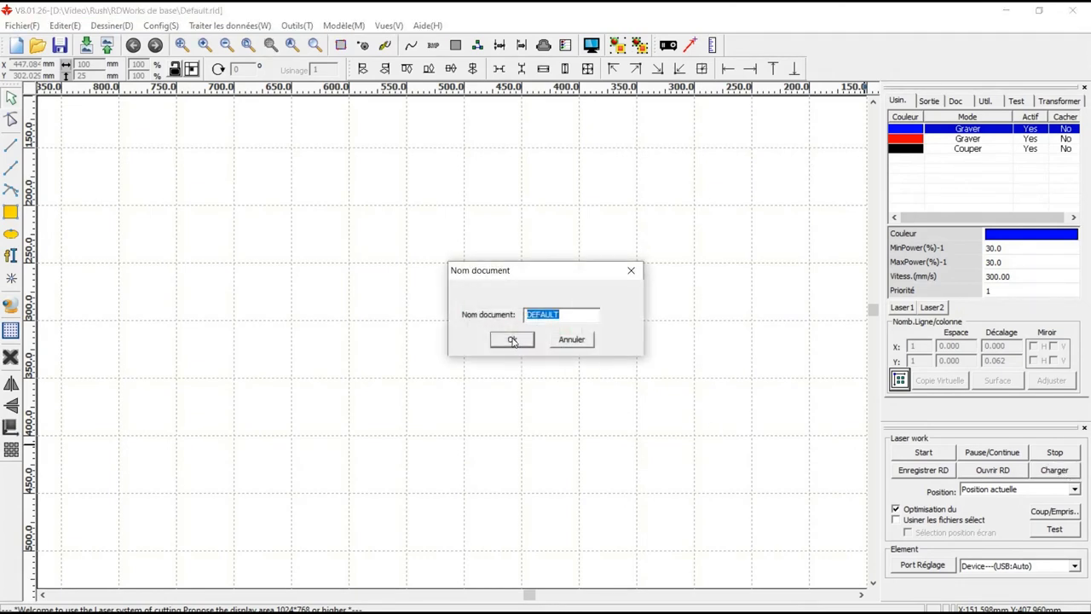
pyautogui.click(512, 340)
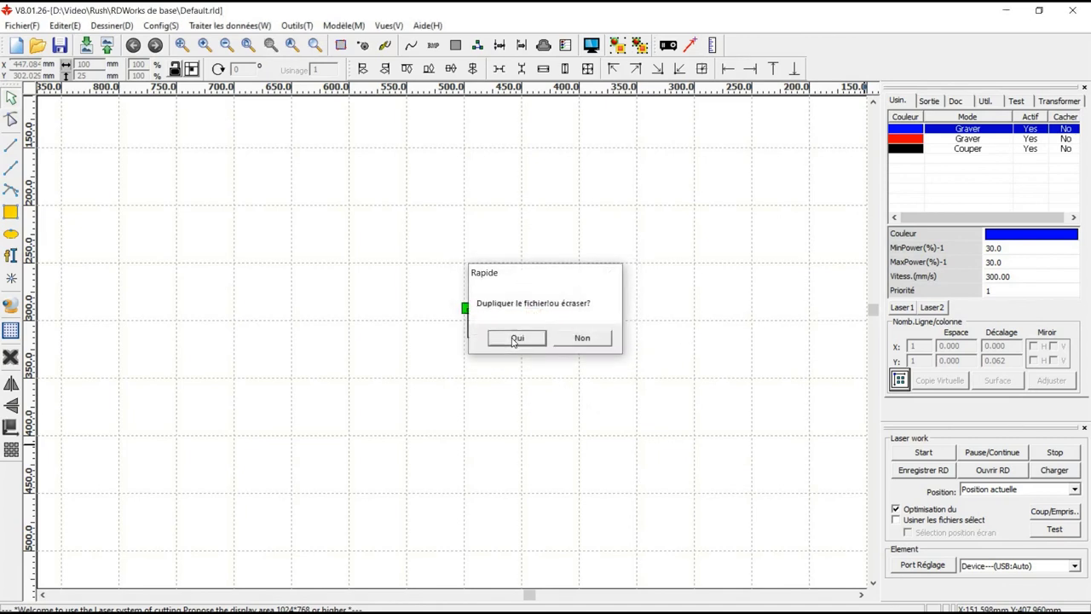
pyautogui.click(514, 340)
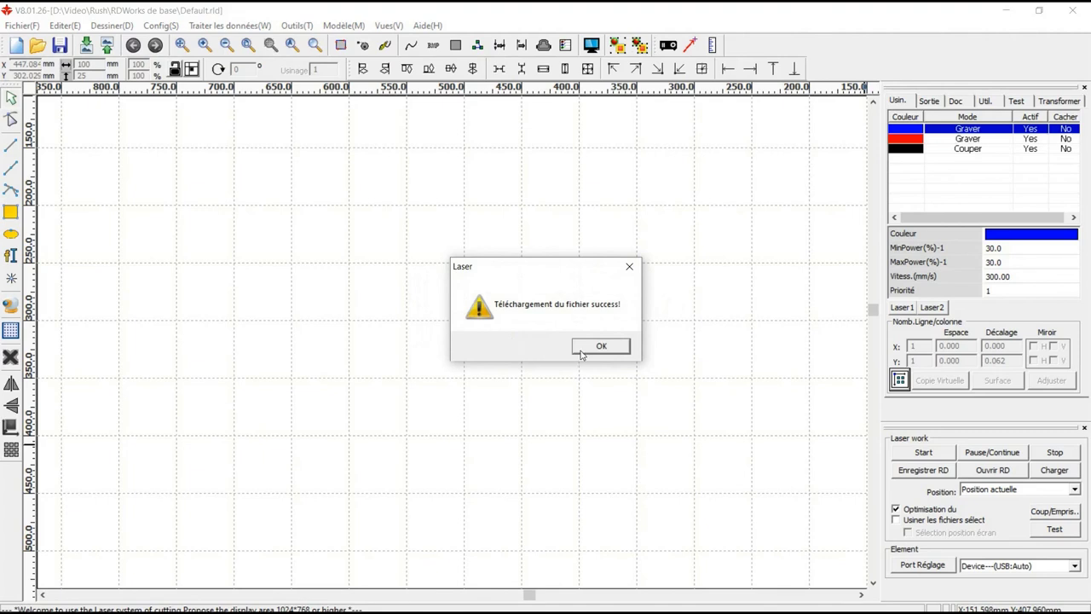
pyautogui.click(583, 352)
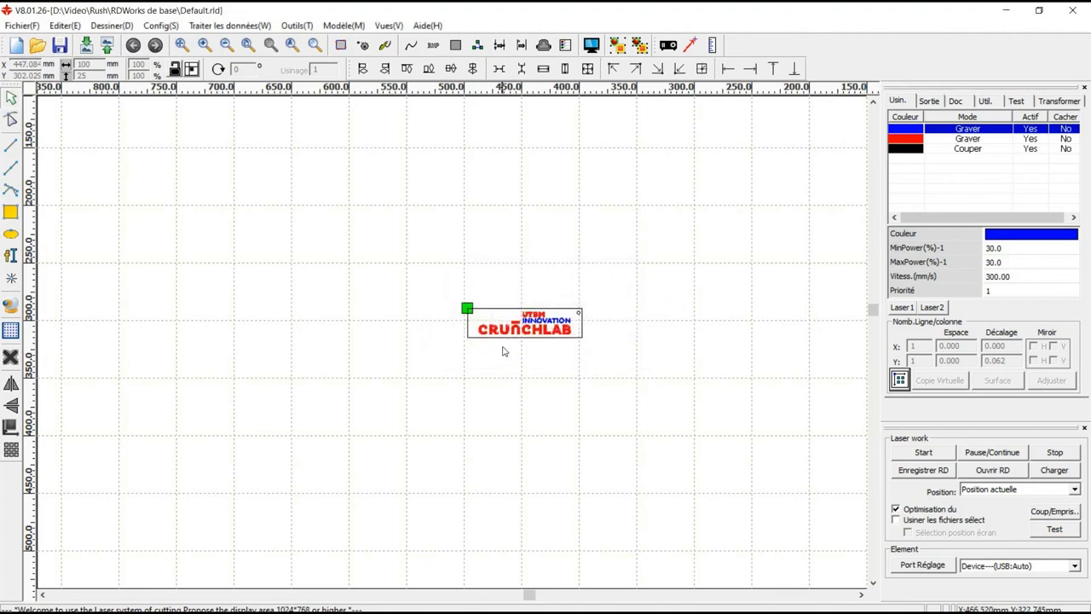